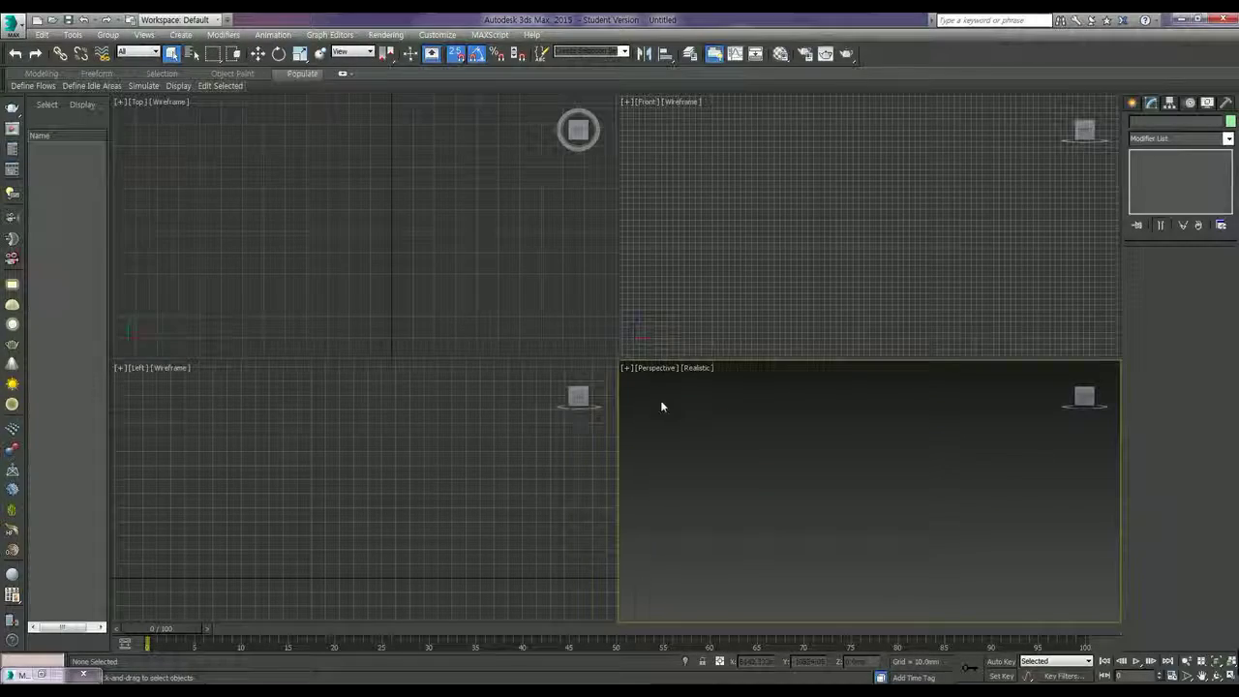
Open the Vray Environment-Gallery Interior .max scene, accepting the V-Ray warning and updated camera/light models
{"action": "left_click", "coordinate": [53, 19]}
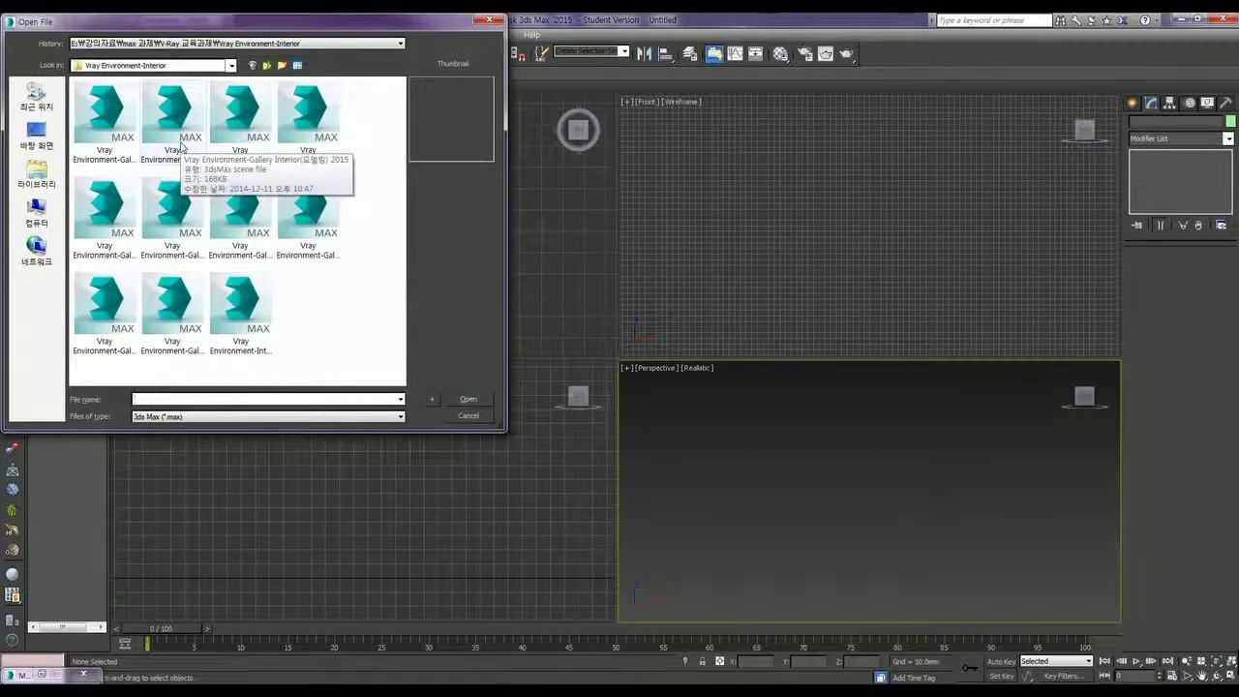
{"action": "mouse_move", "coordinate": [107, 117]}
{"action": "double_click", "coordinate": [122, 143]}
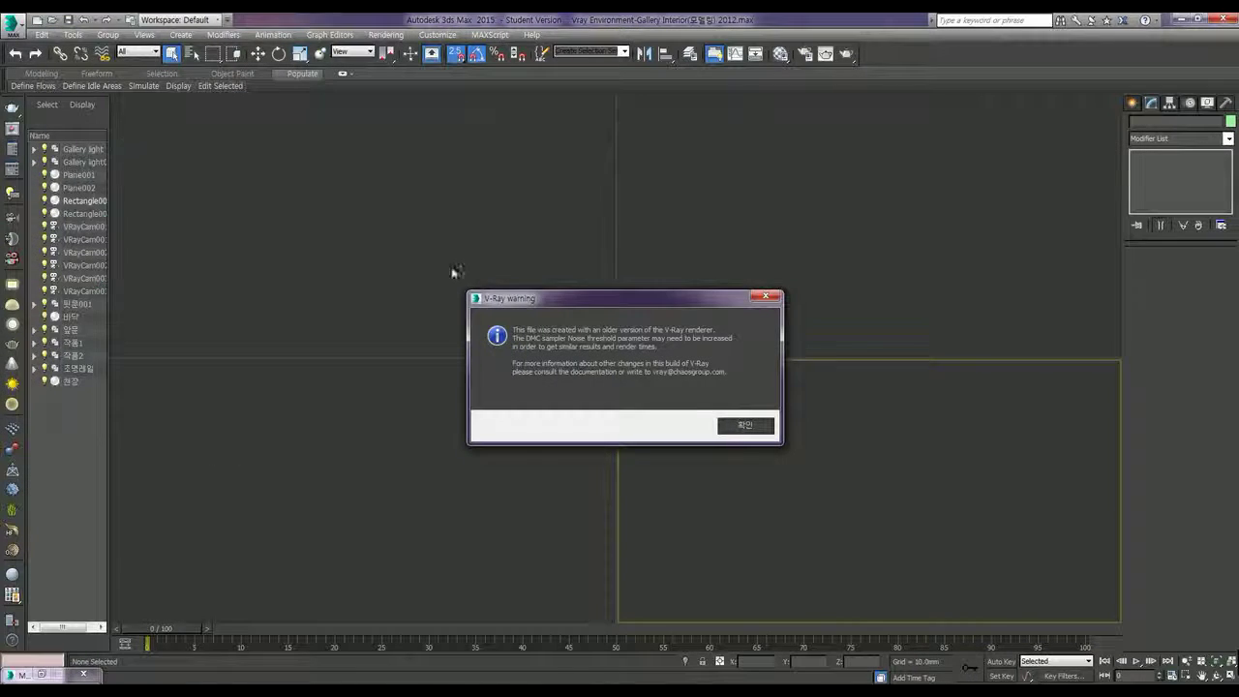
{"action": "left_click", "coordinate": [744, 425]}
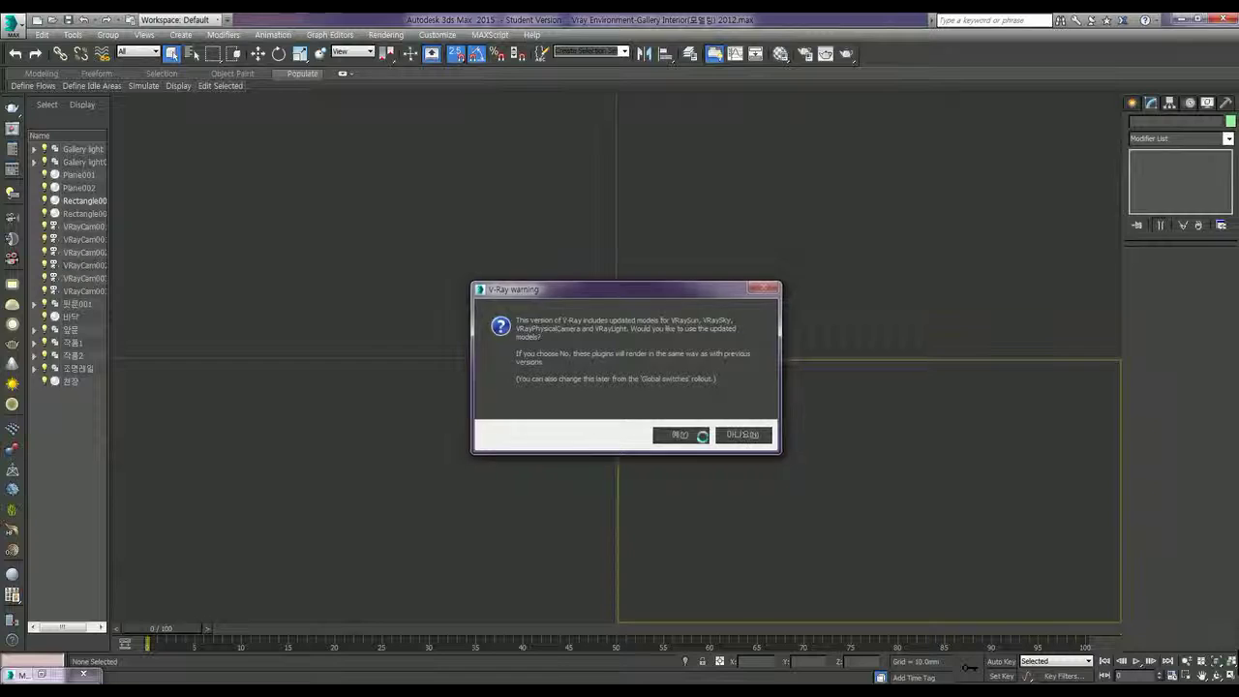
{"action": "left_click", "coordinate": [726, 435]}
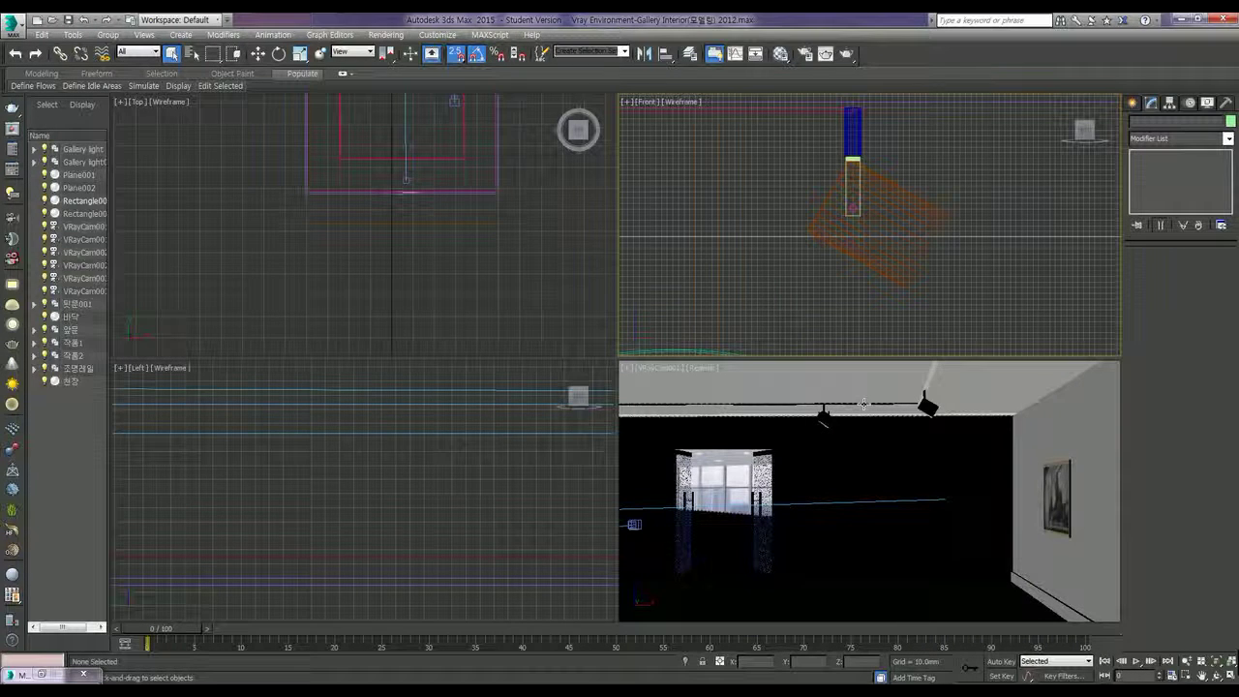
{"action": "left_click", "coordinate": [832, 474]}
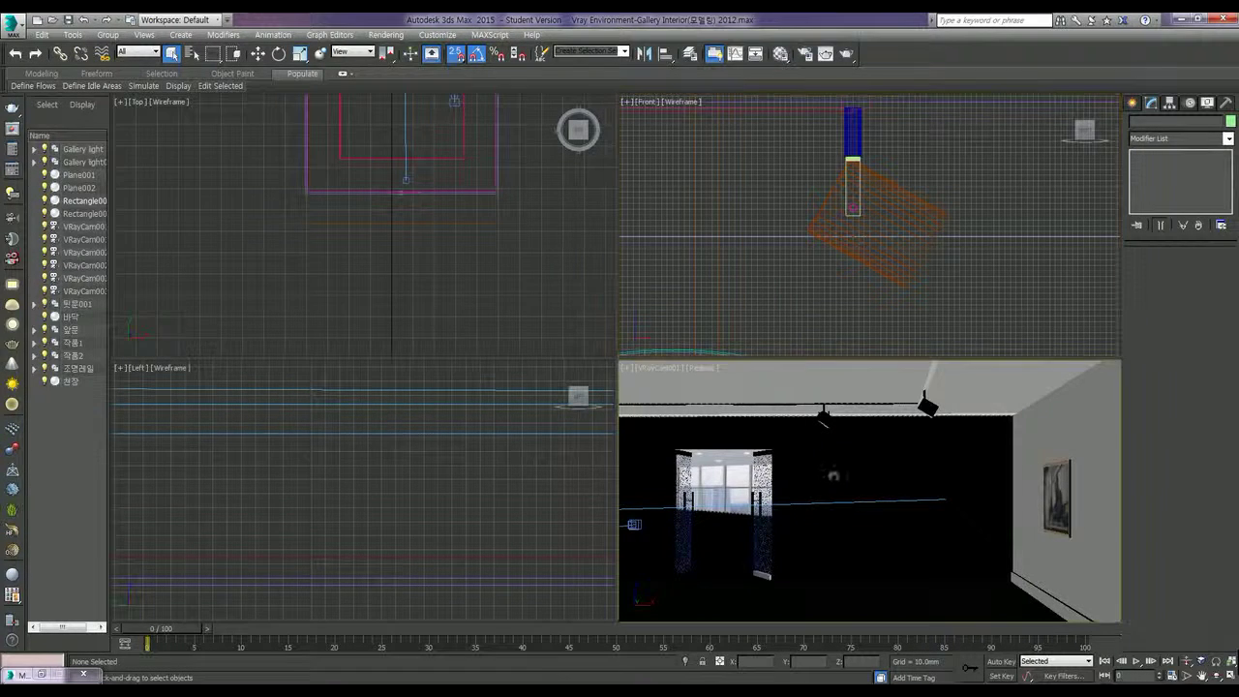
Test-render the current camera view, then switch the viewport to VRayCam003 and render it
{"action": "key", "text": "shift+q"}
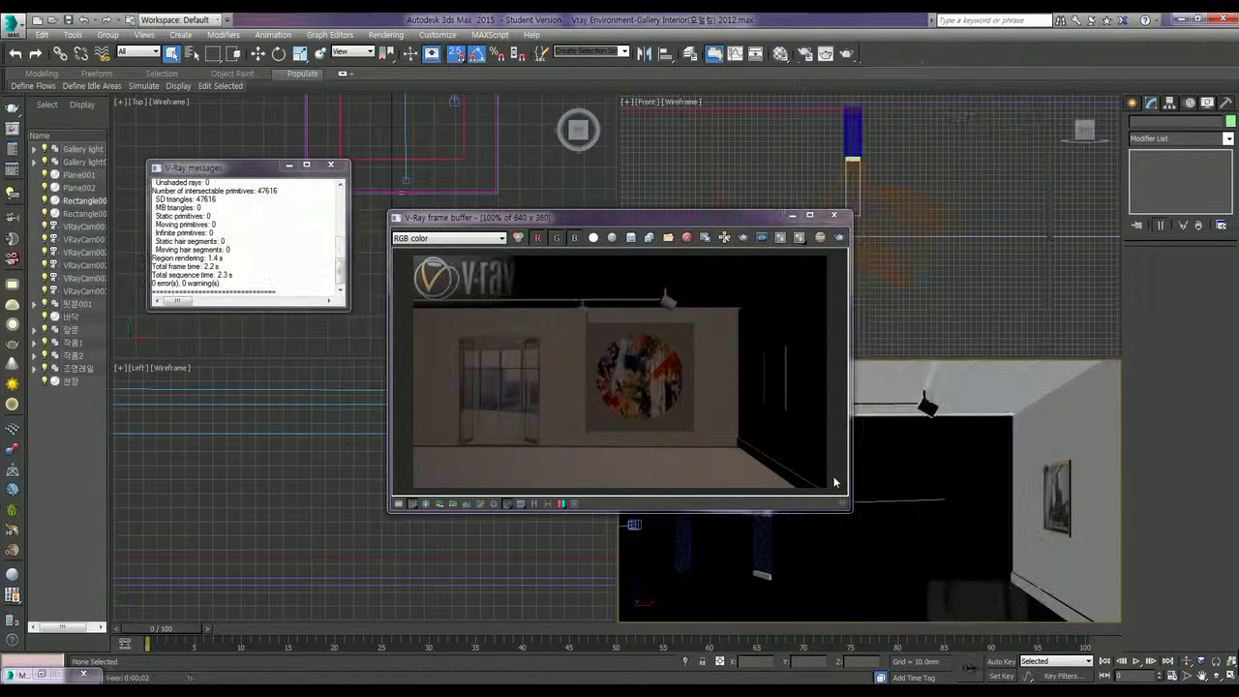
{"action": "left_click", "coordinate": [841, 221]}
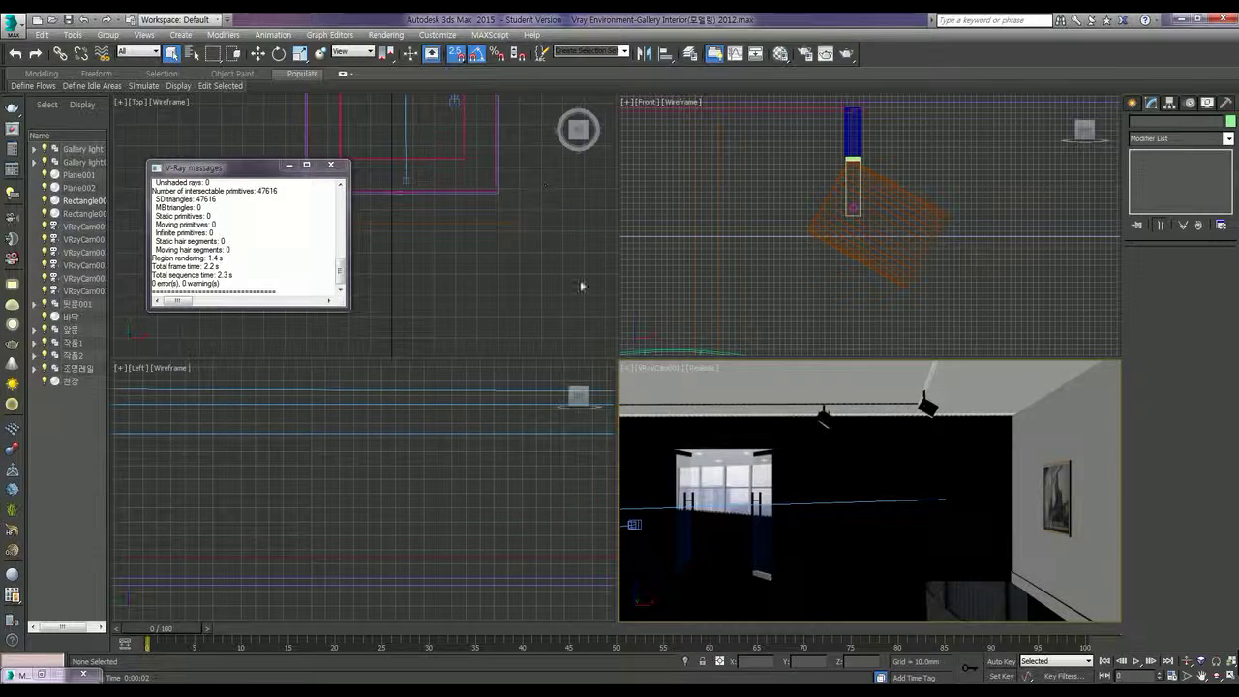
{"action": "left_click", "coordinate": [667, 372]}
{"action": "mouse_move", "coordinate": [716, 383]}
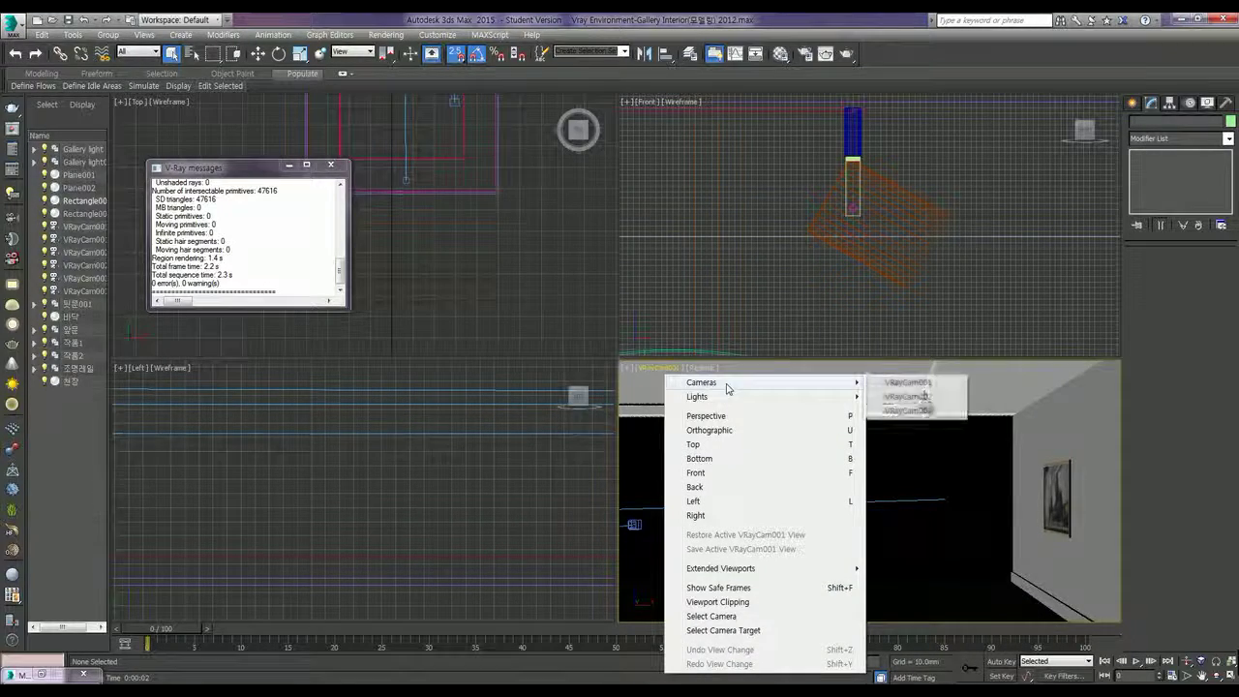
{"action": "left_click", "coordinate": [910, 411]}
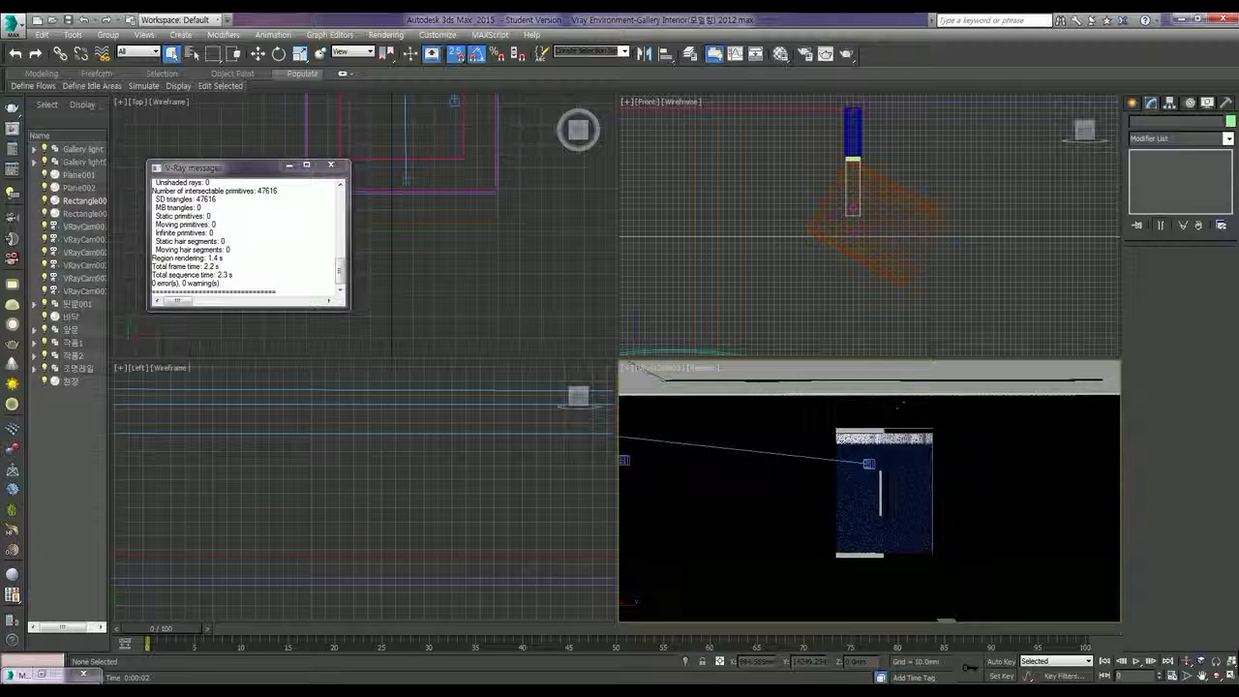
{"action": "left_click", "coordinate": [846, 54]}
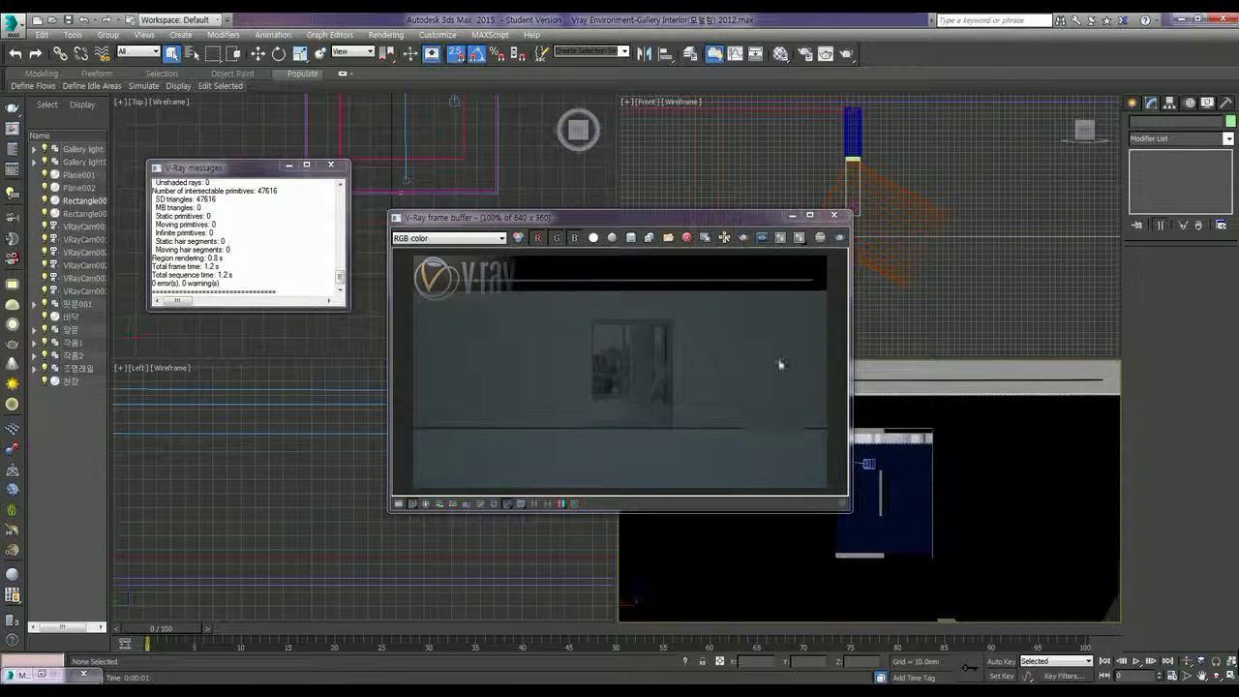
{"action": "left_click", "coordinate": [834, 216]}
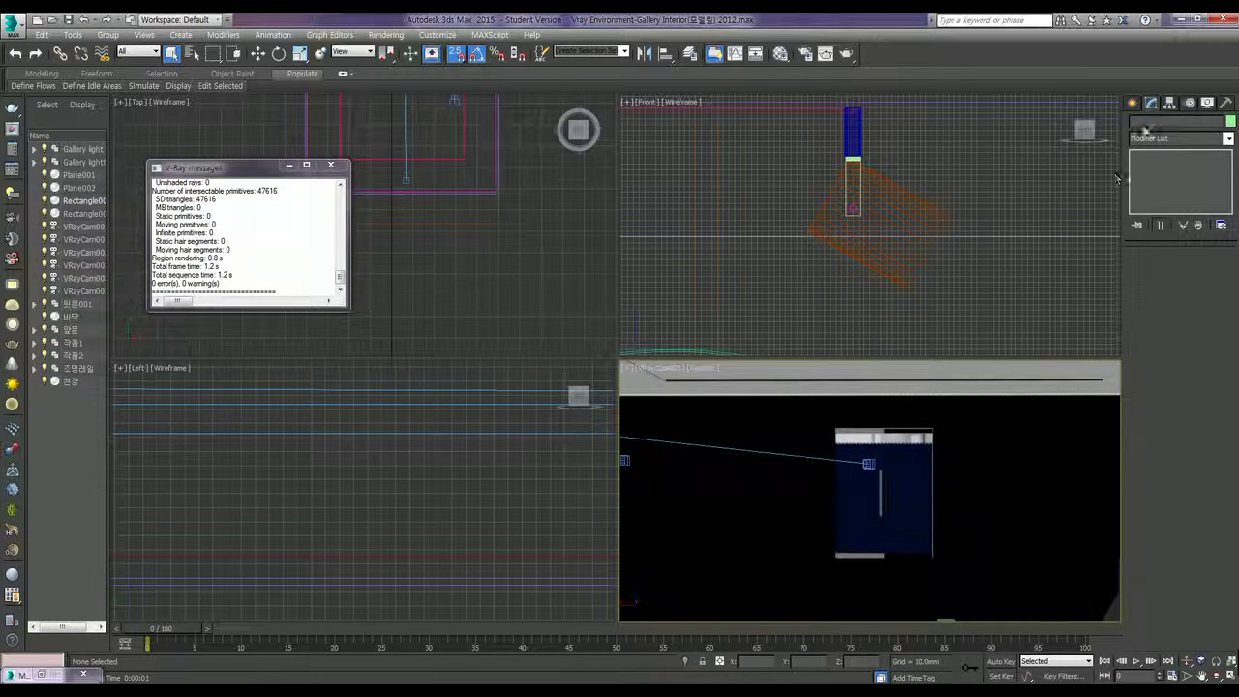
Expand the Utilities button set and assign Bitmap/Photometric Paths and Resource Collector to buttons
{"action": "left_click", "coordinate": [1227, 104]}
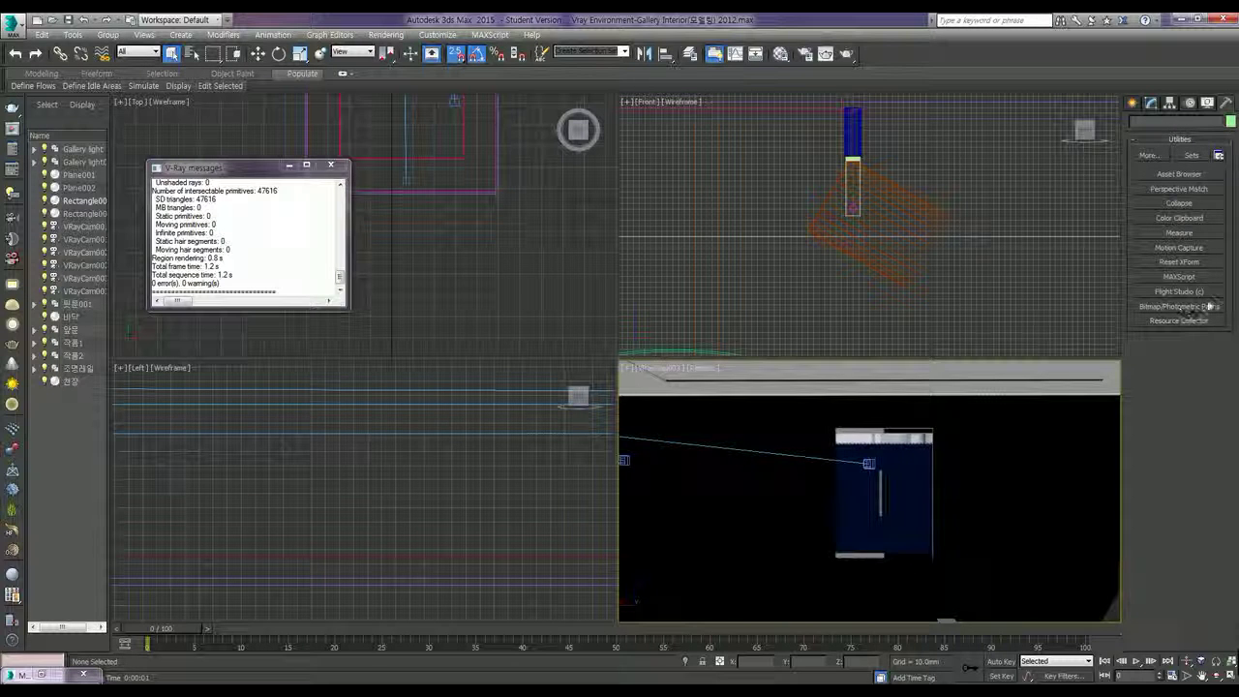
{"action": "left_click", "coordinate": [1219, 155]}
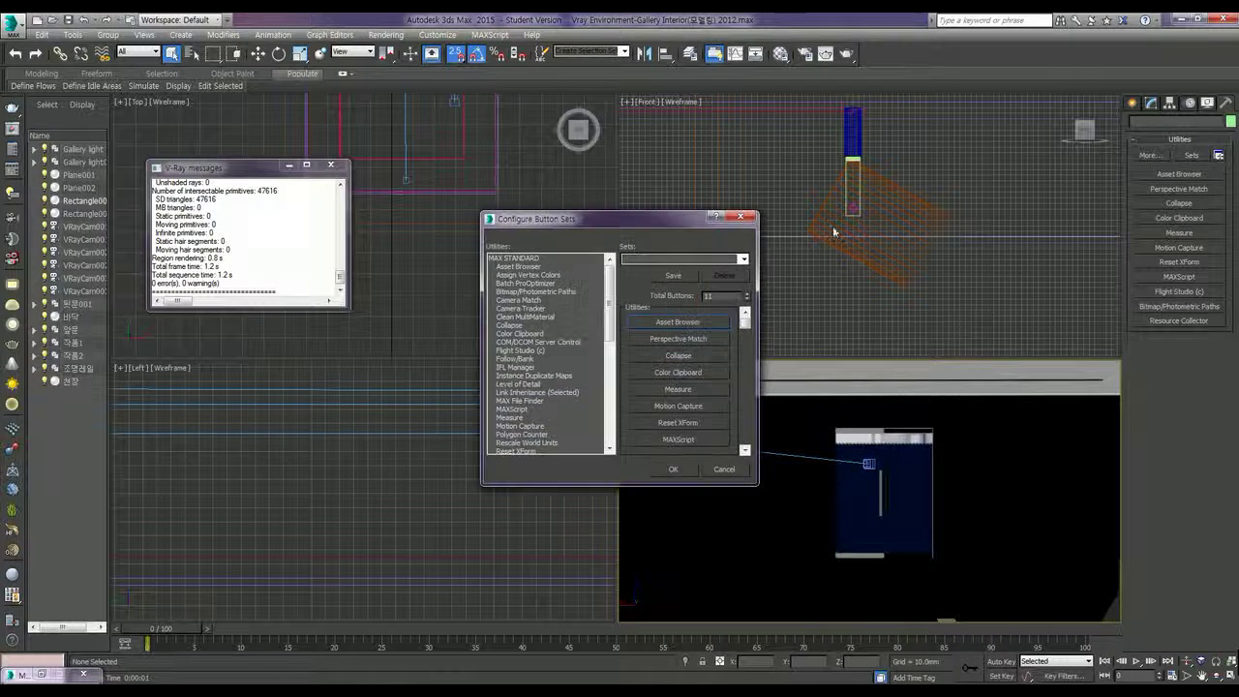
{"action": "double_click", "coordinate": [716, 295]}
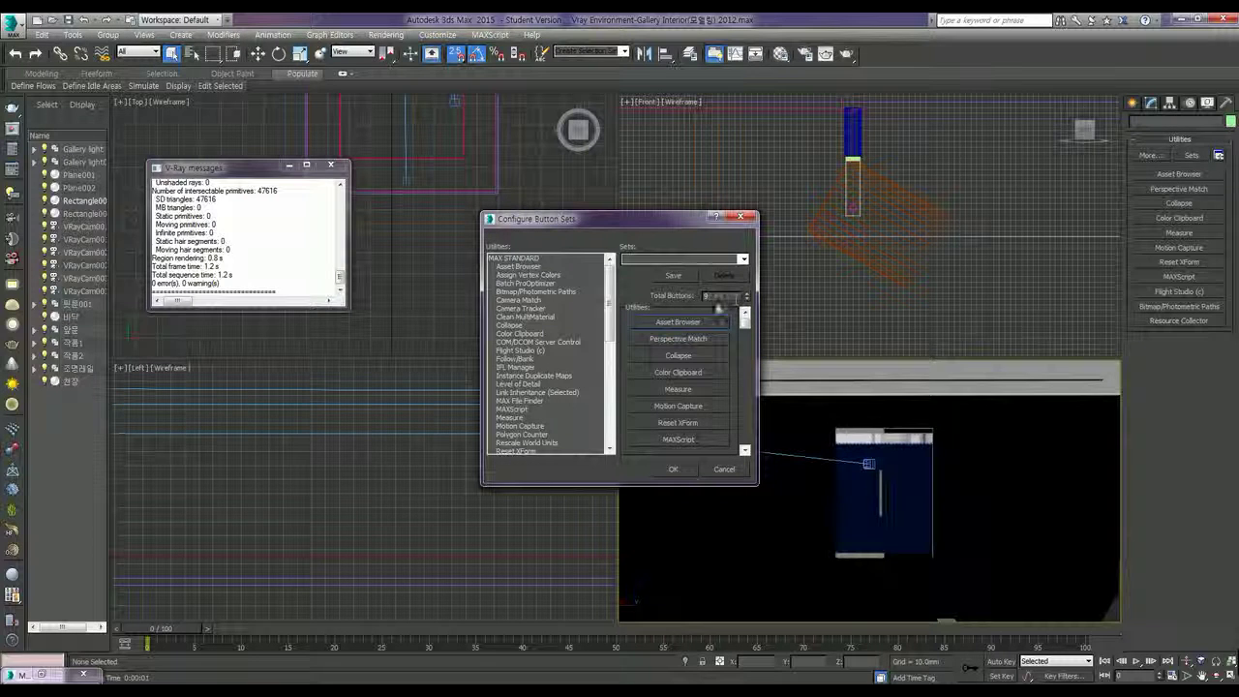
{"action": "type", "text": "9"}
{"action": "left_click_drag", "start_coordinate": [745, 318], "coordinate": [755, 444]}
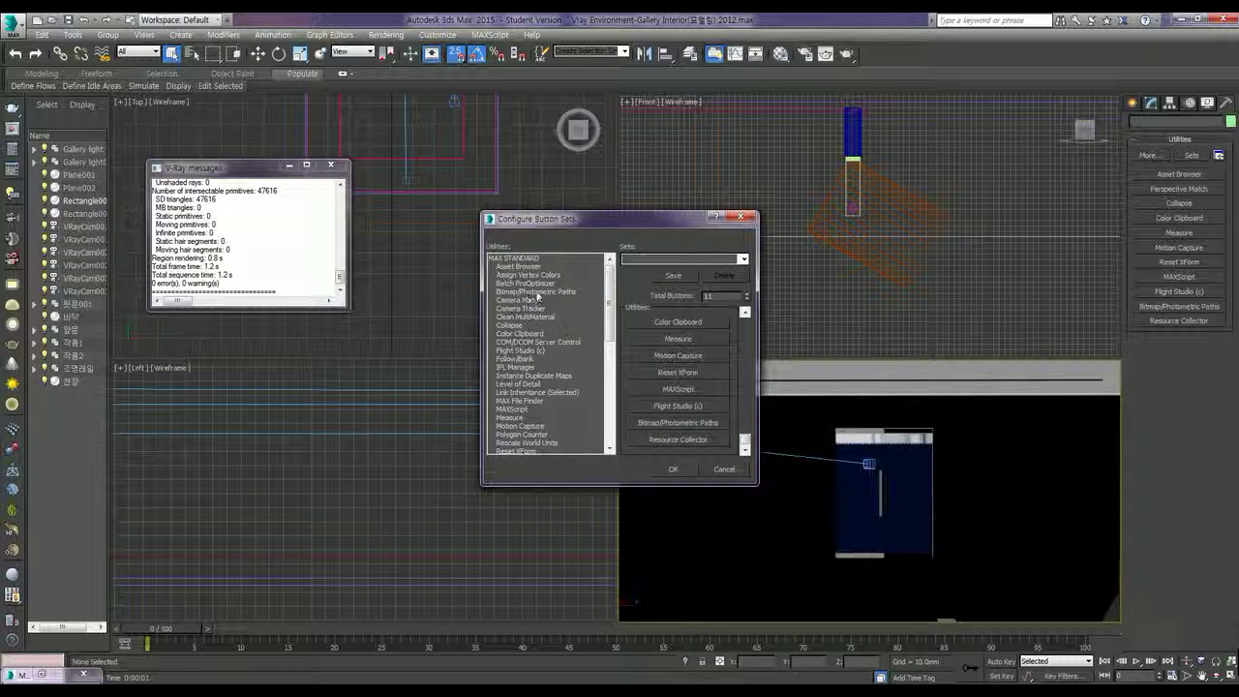
{"action": "left_click_drag", "start_coordinate": [537, 295], "coordinate": [681, 429]}
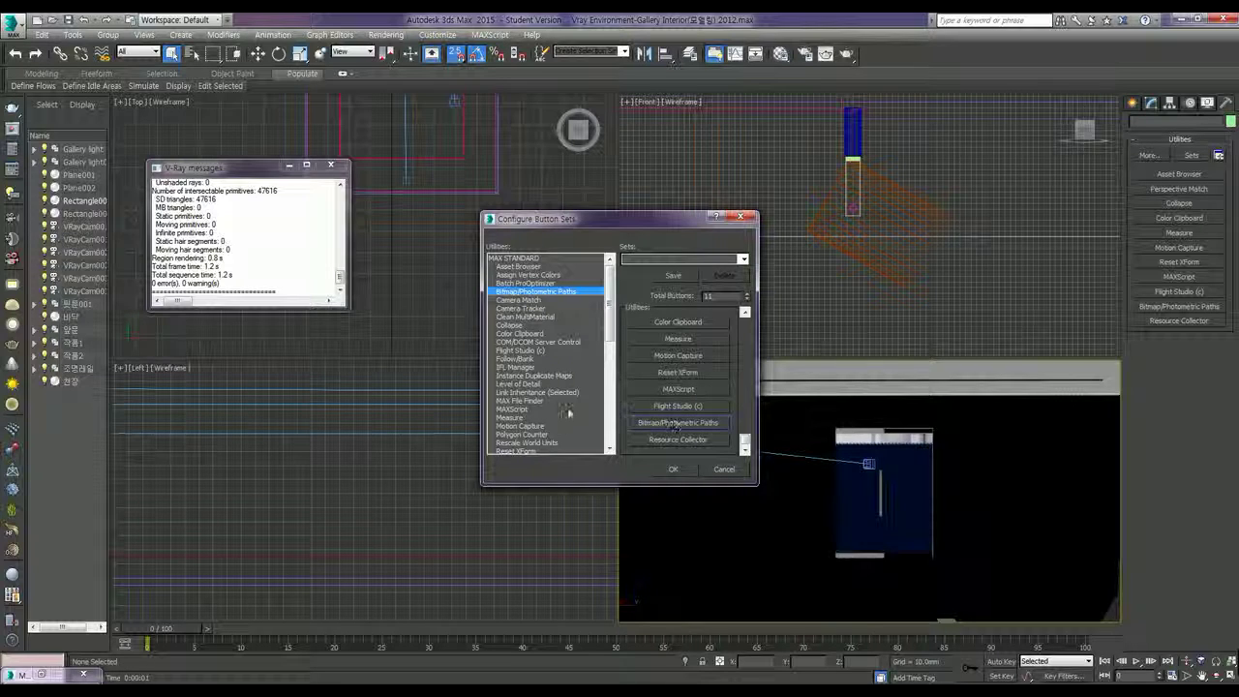
{"action": "left_click_drag", "start_coordinate": [609, 320], "coordinate": [627, 400]}
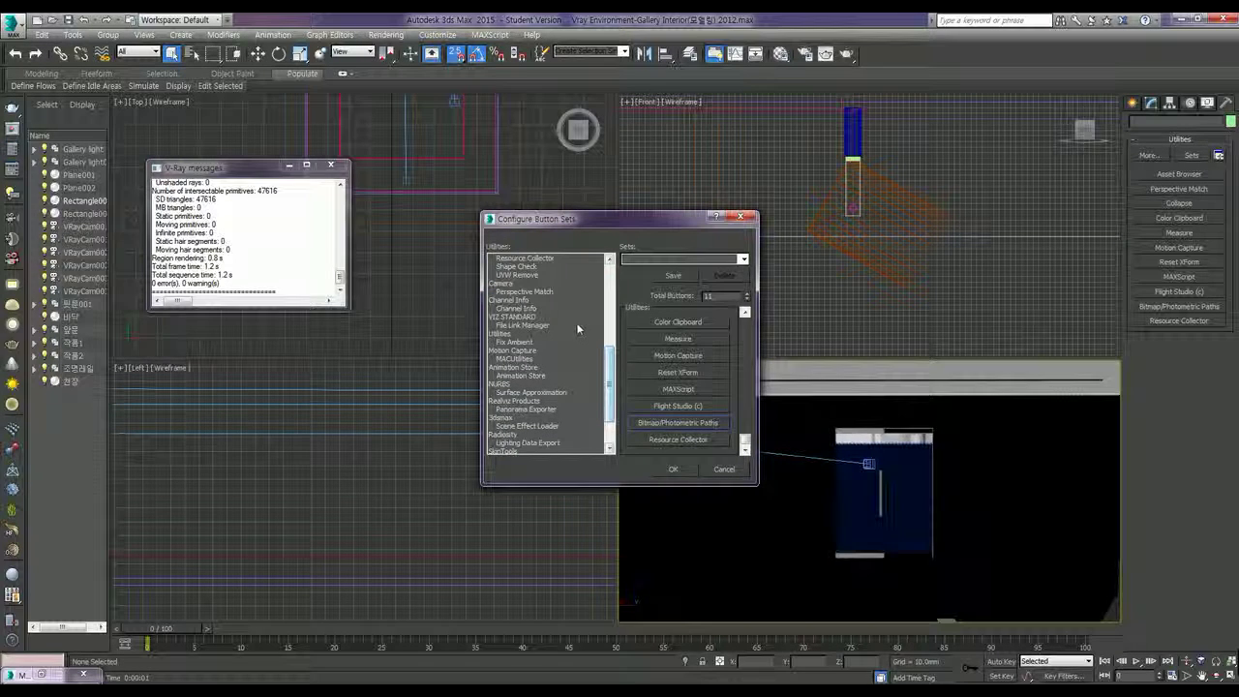
{"action": "left_click", "coordinate": [530, 258]}
{"action": "left_click_drag", "start_coordinate": [533, 258], "coordinate": [702, 441]}
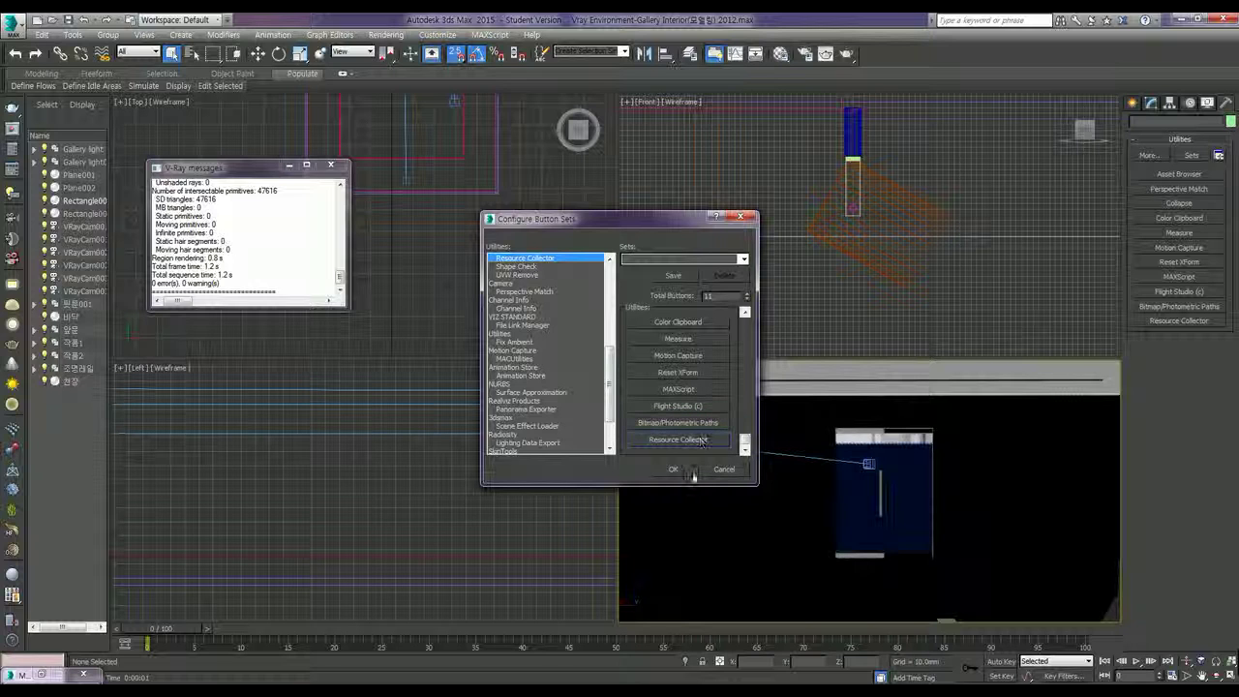
{"action": "left_click", "coordinate": [678, 471]}
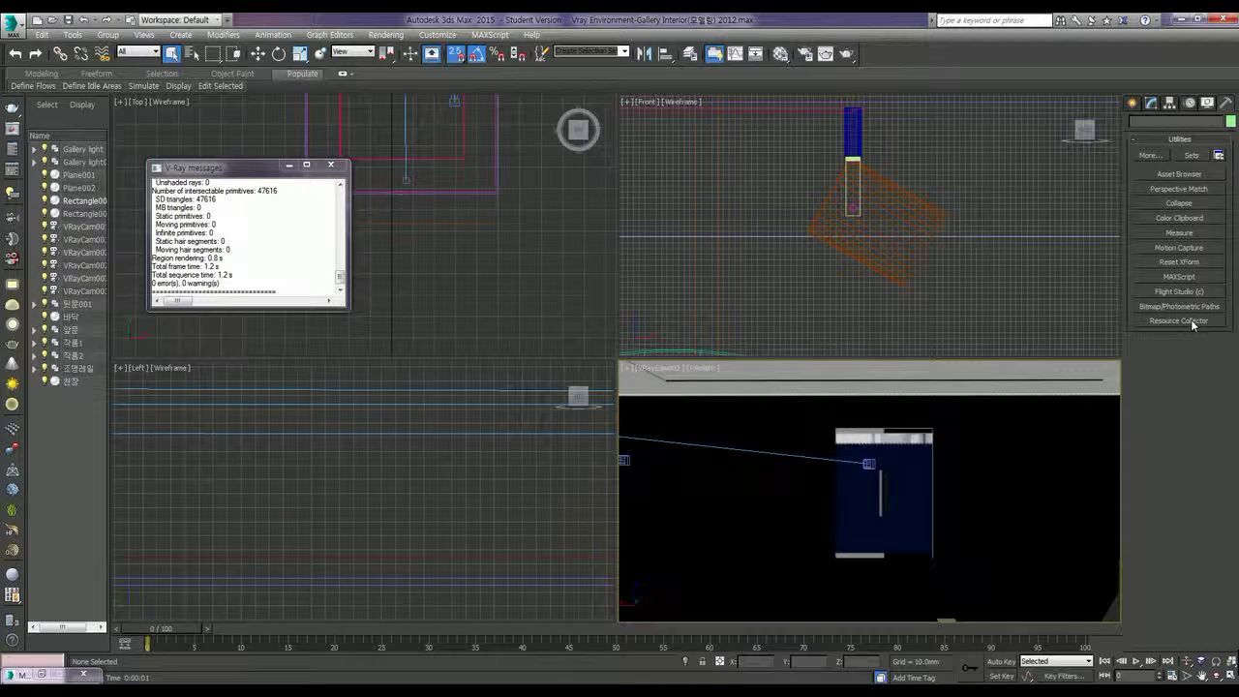
Point Resource Collector at a new archives\Gallery folder and collect the scene's bitmaps there
{"action": "left_click", "coordinate": [1193, 323]}
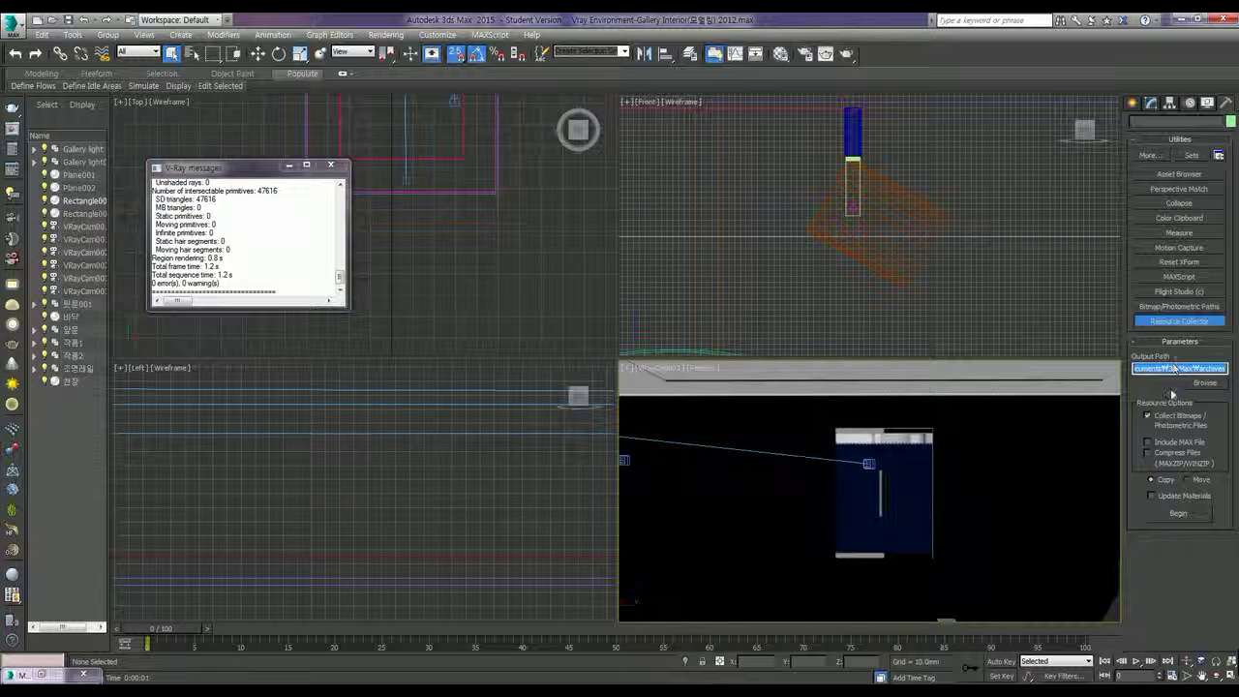
{"action": "left_click", "coordinate": [1205, 384]}
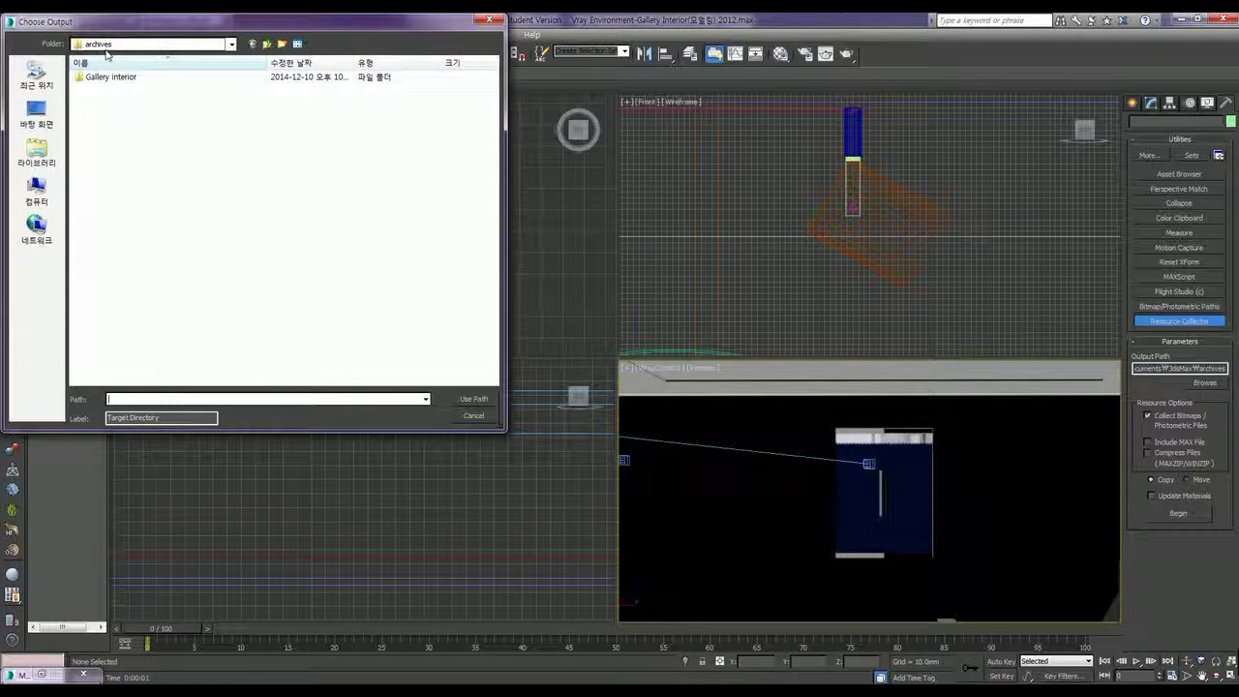
{"action": "left_click", "coordinate": [230, 43]}
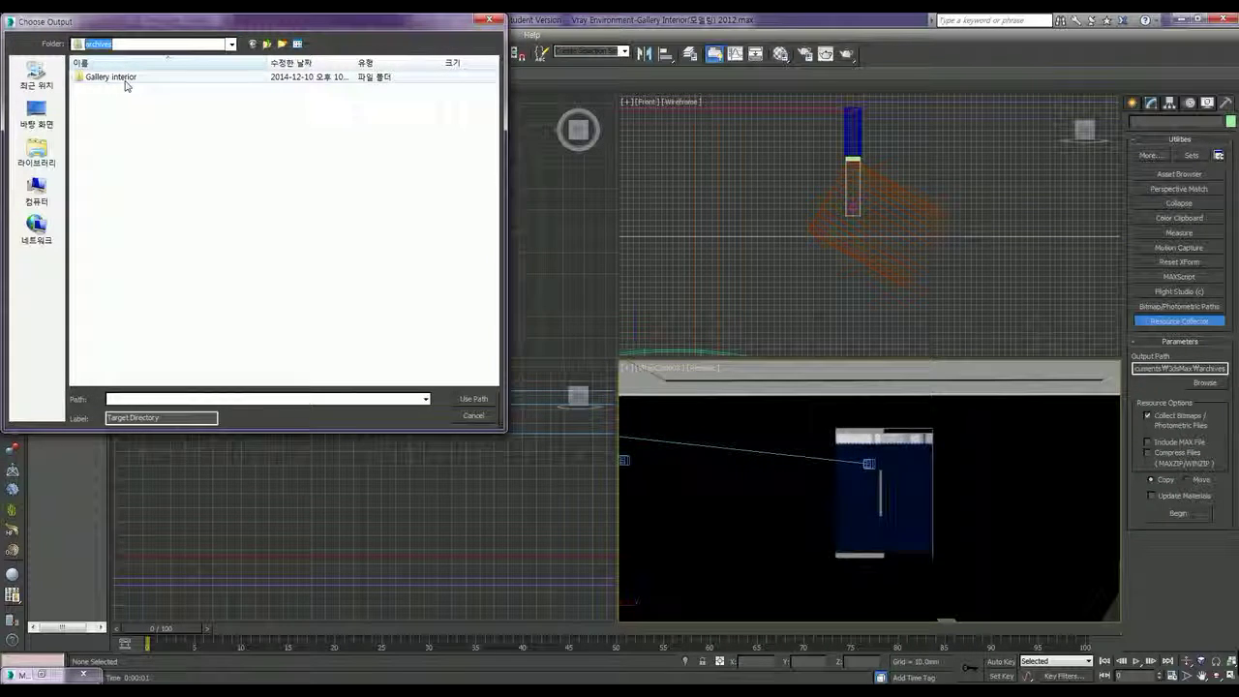
{"action": "left_click", "coordinate": [282, 43]}
{"action": "type", "text": "Ga"}
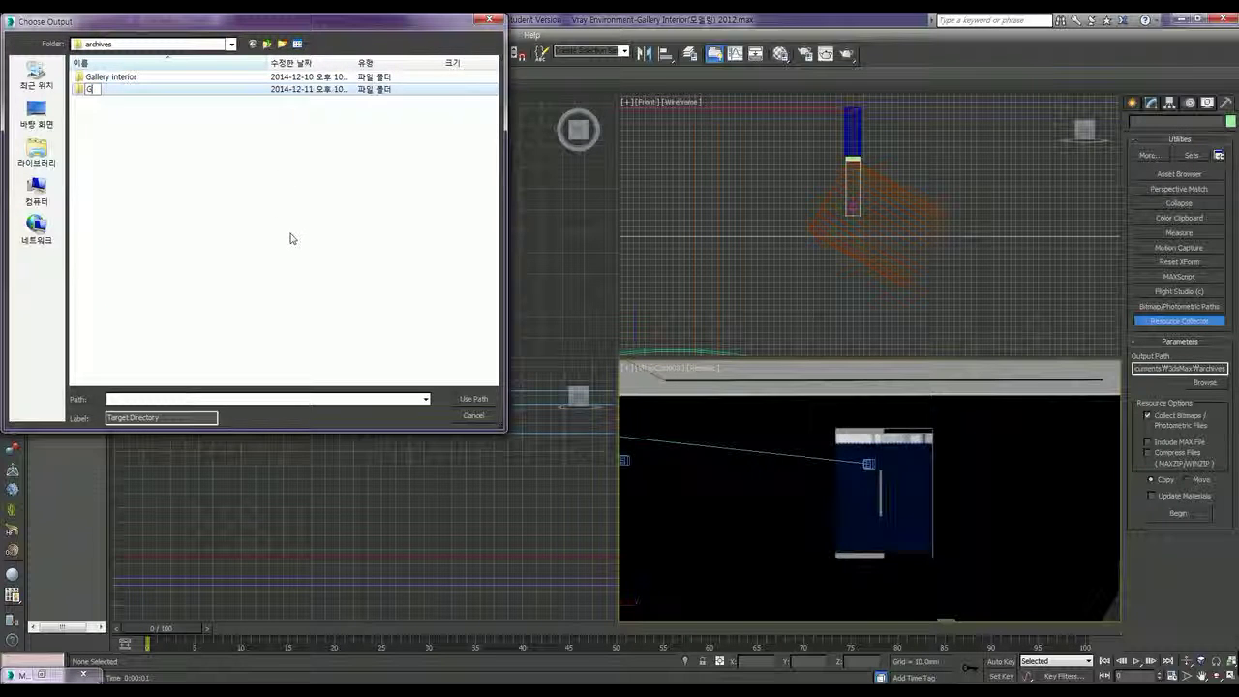
{"action": "type", "text": "ller"}
{"action": "key", "text": "Return"}
{"action": "double_click", "coordinate": [92, 92]}
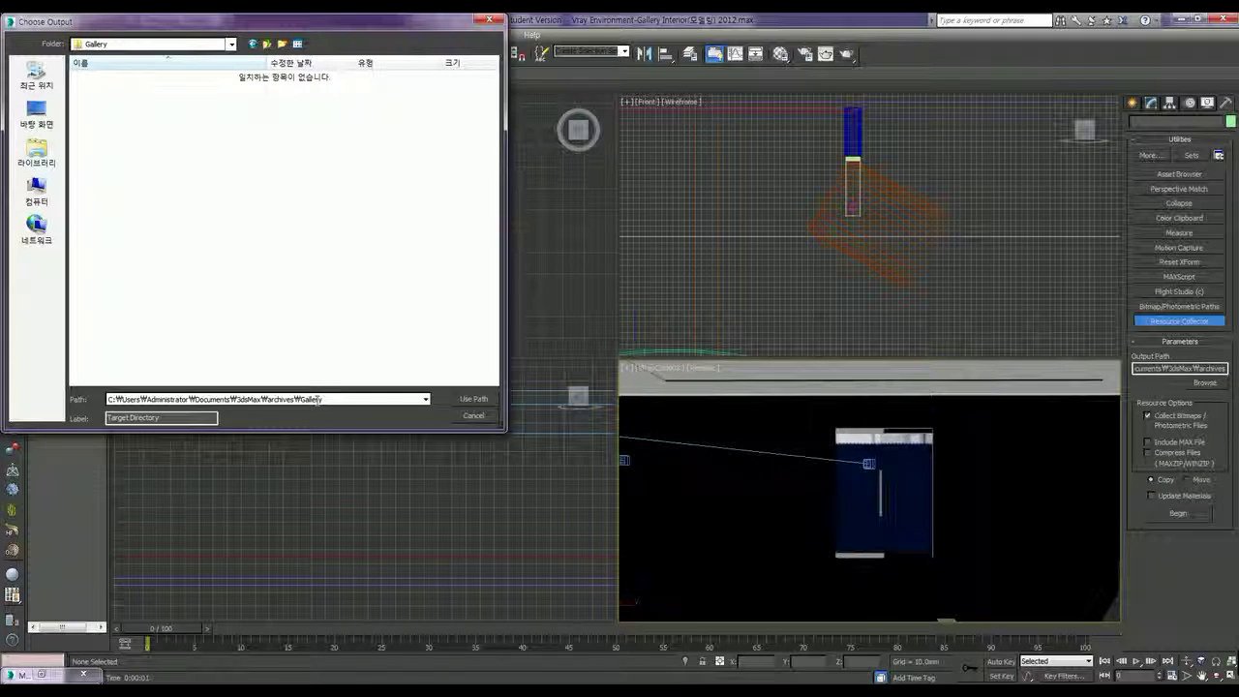
{"action": "left_click", "coordinate": [473, 399]}
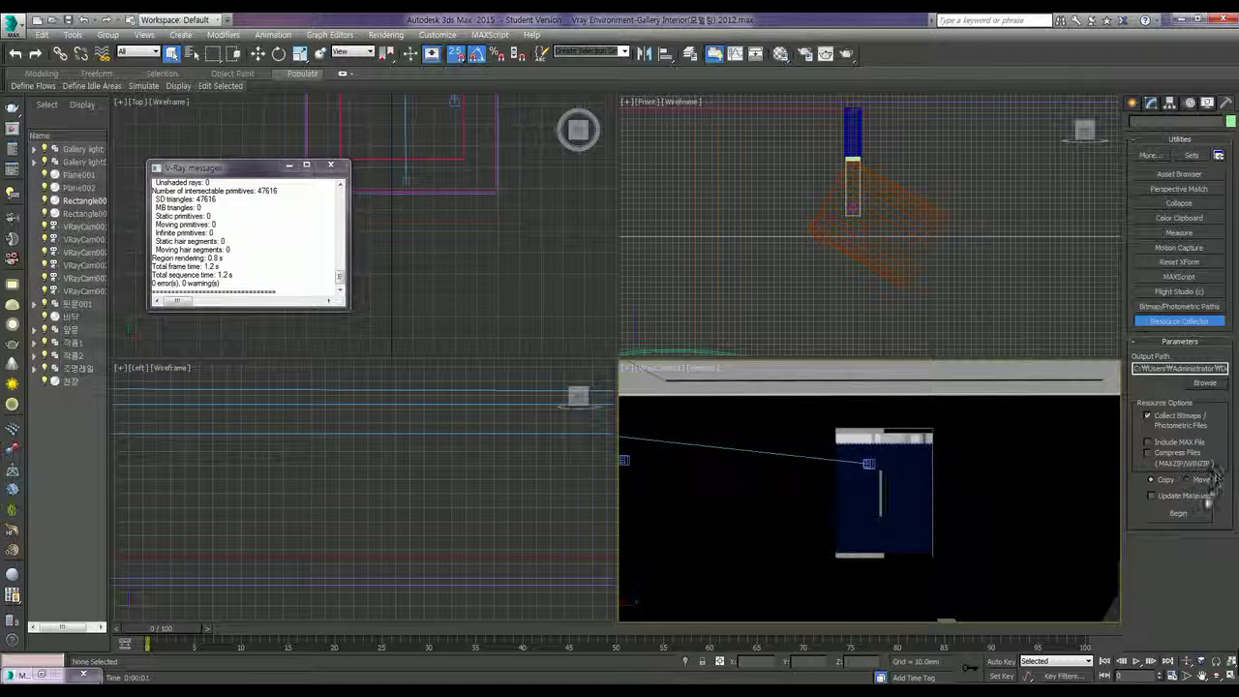
{"action": "left_click", "coordinate": [1179, 512]}
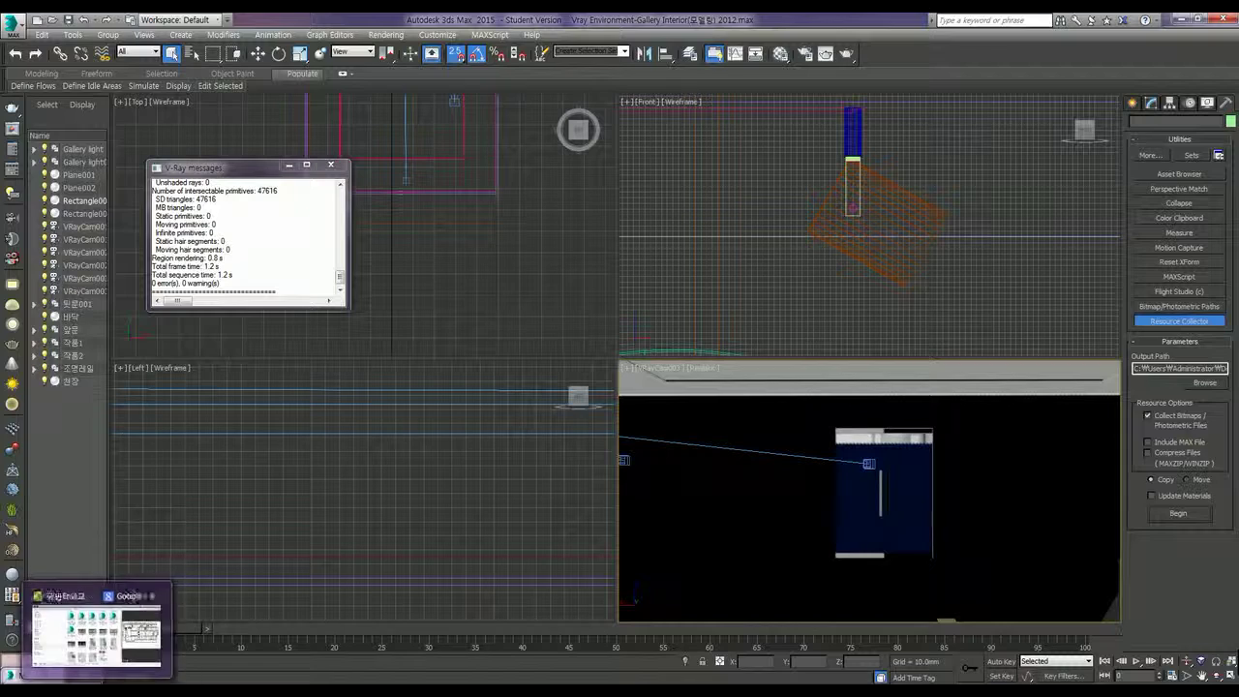
Browse Documents > 3dsMax > archives > Gallery in Explorer to check the collected images
{"action": "left_click", "coordinate": [10, 688]}
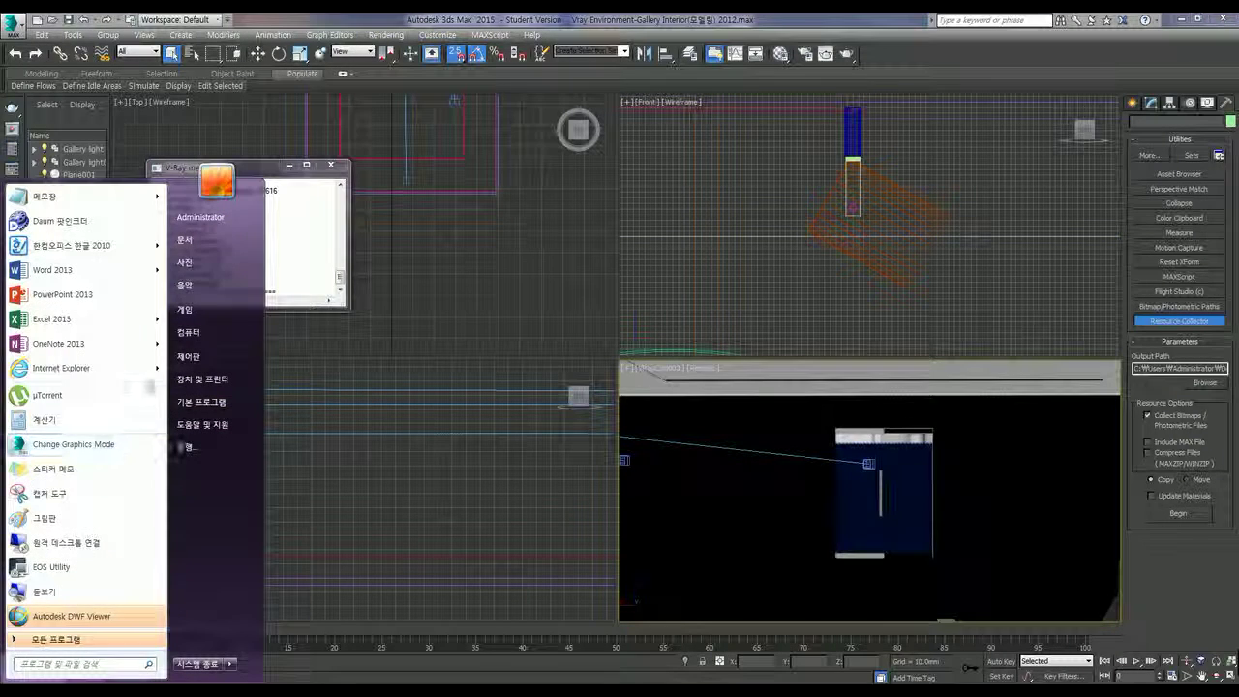
{"action": "left_click", "coordinate": [214, 422]}
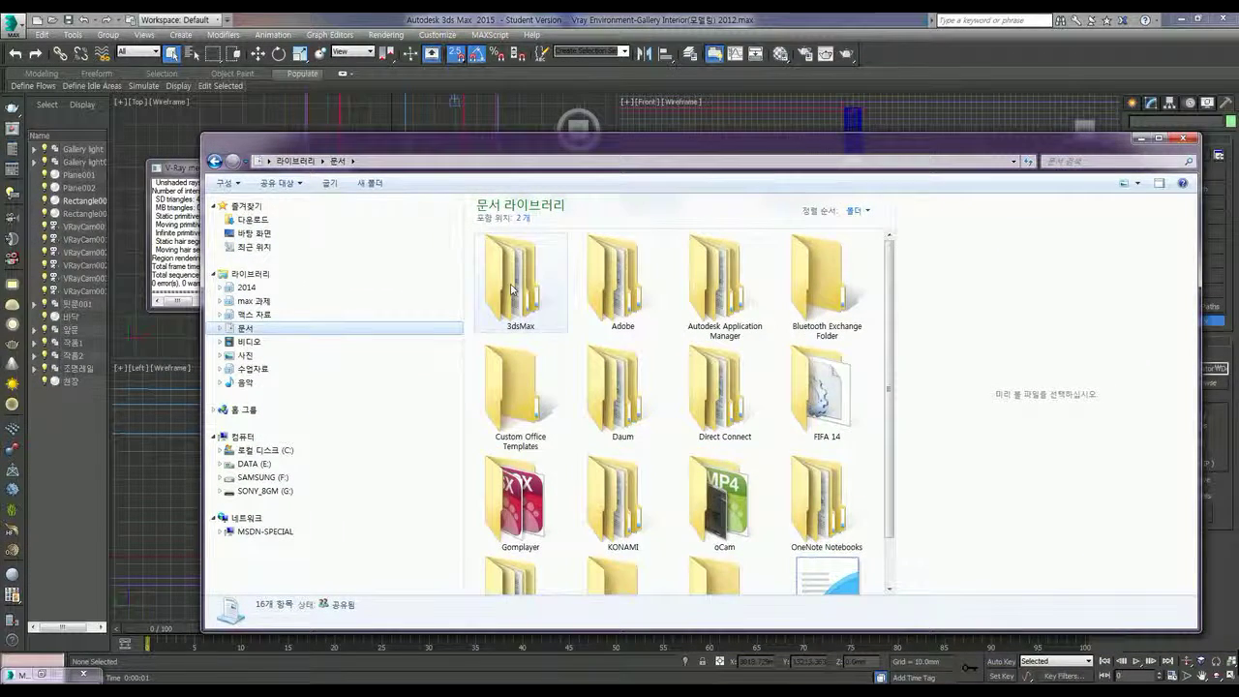
{"action": "double_click", "coordinate": [512, 288]}
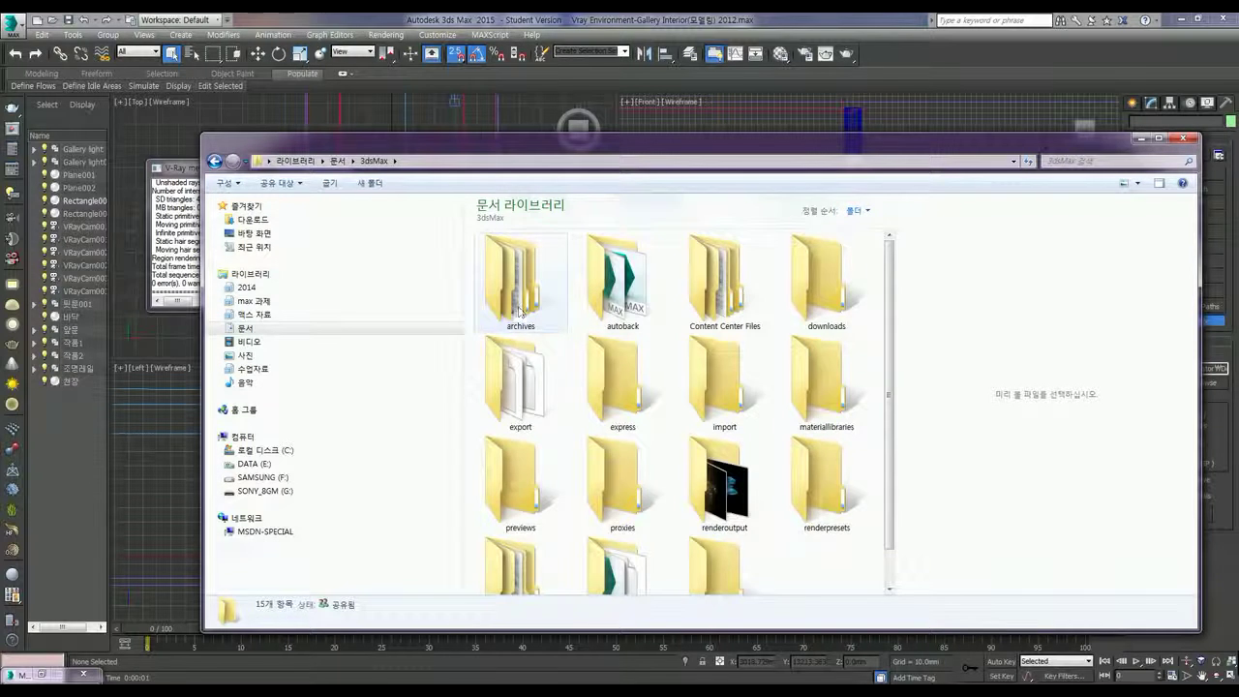
{"action": "double_click", "coordinate": [519, 309]}
{"action": "double_click", "coordinate": [512, 296]}
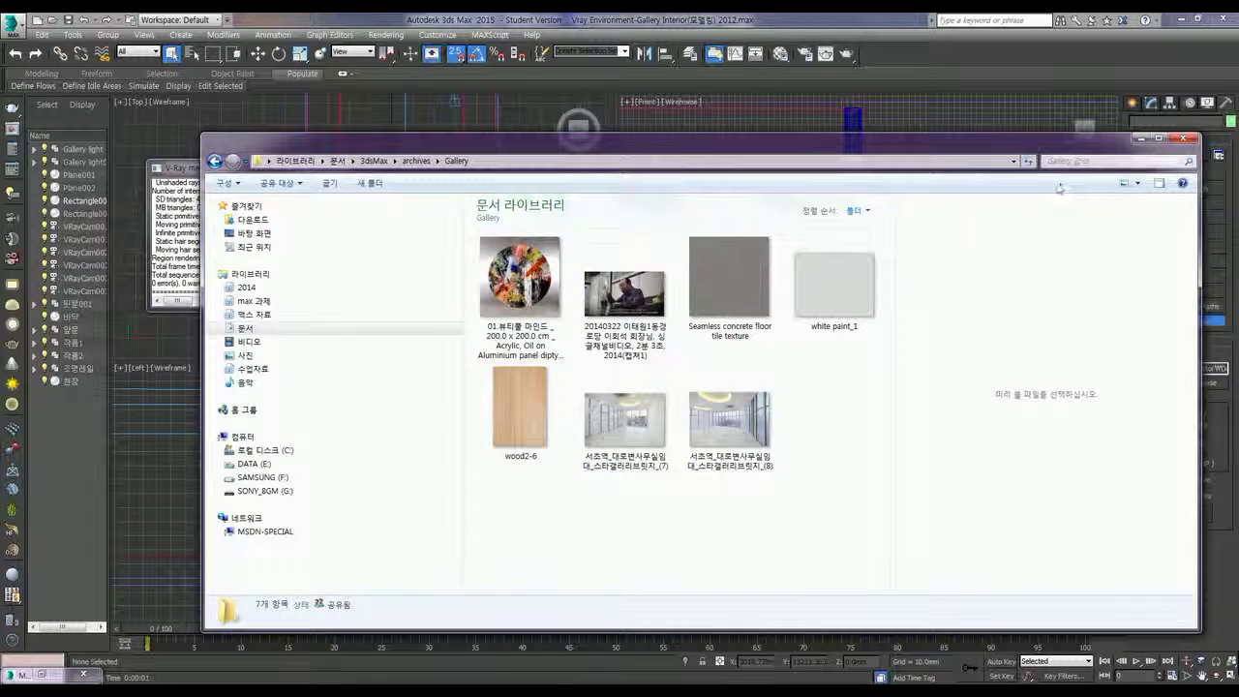
Minimize the Gallery window, close Resource Collector, and open Bitmap/Photometric Paths
{"action": "left_click", "coordinate": [1138, 137]}
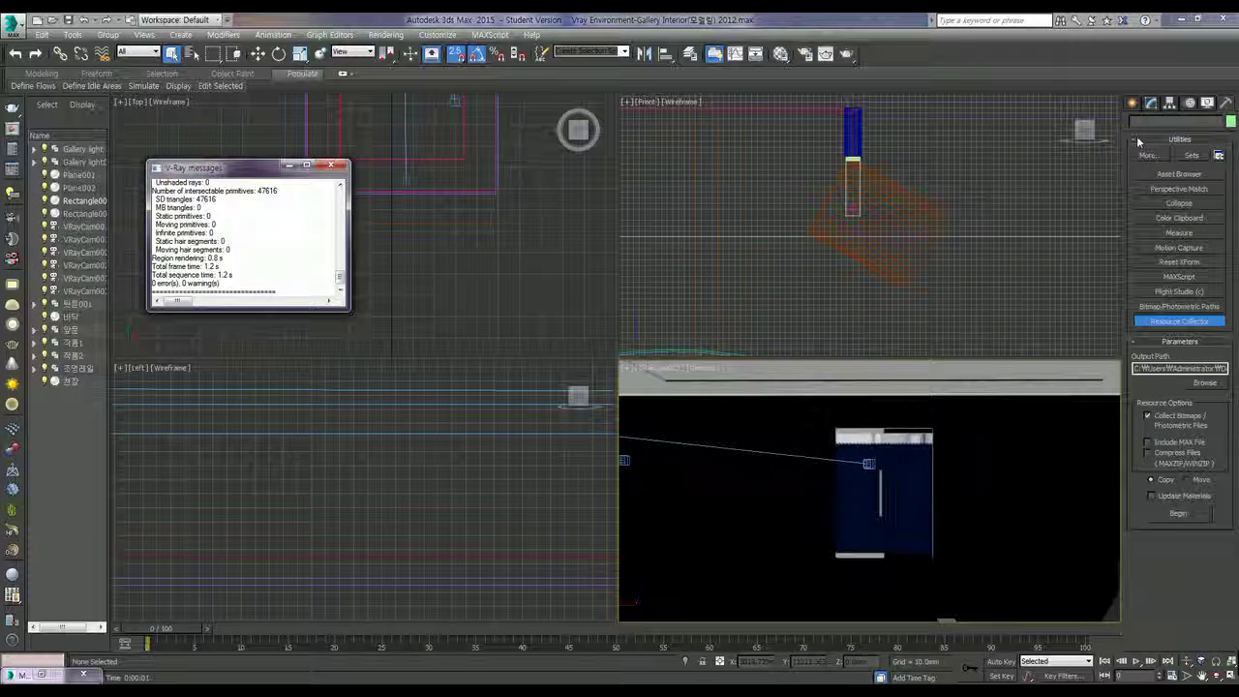
{"action": "left_click", "coordinate": [1190, 323]}
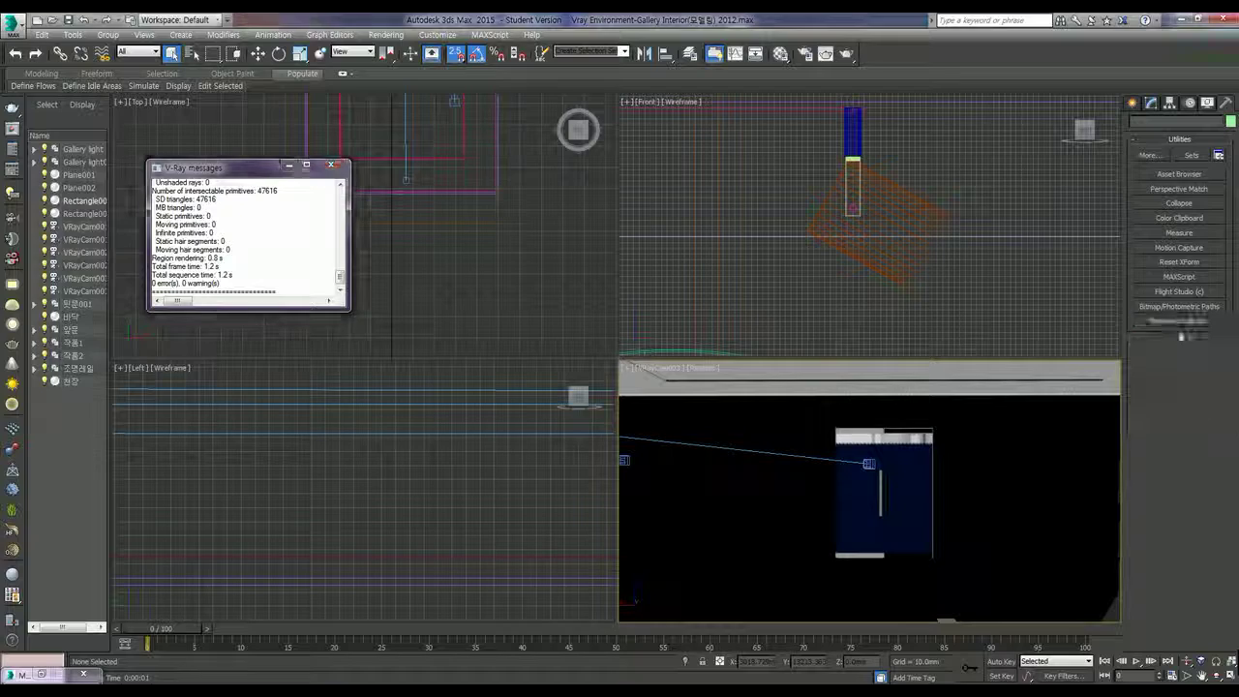
{"action": "left_click", "coordinate": [1182, 307]}
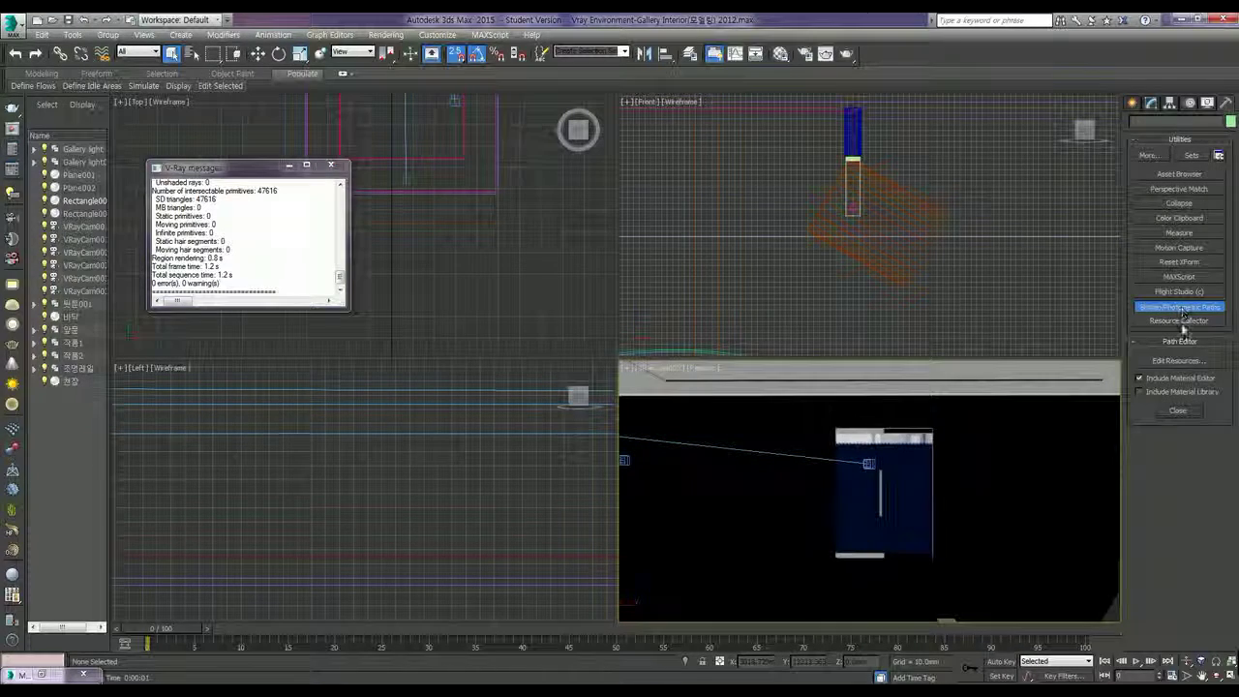
Open the Bitmap/Photometric Path Editor, run Select Missing Files, and restore the Gallery window
{"action": "left_click", "coordinate": [1183, 360]}
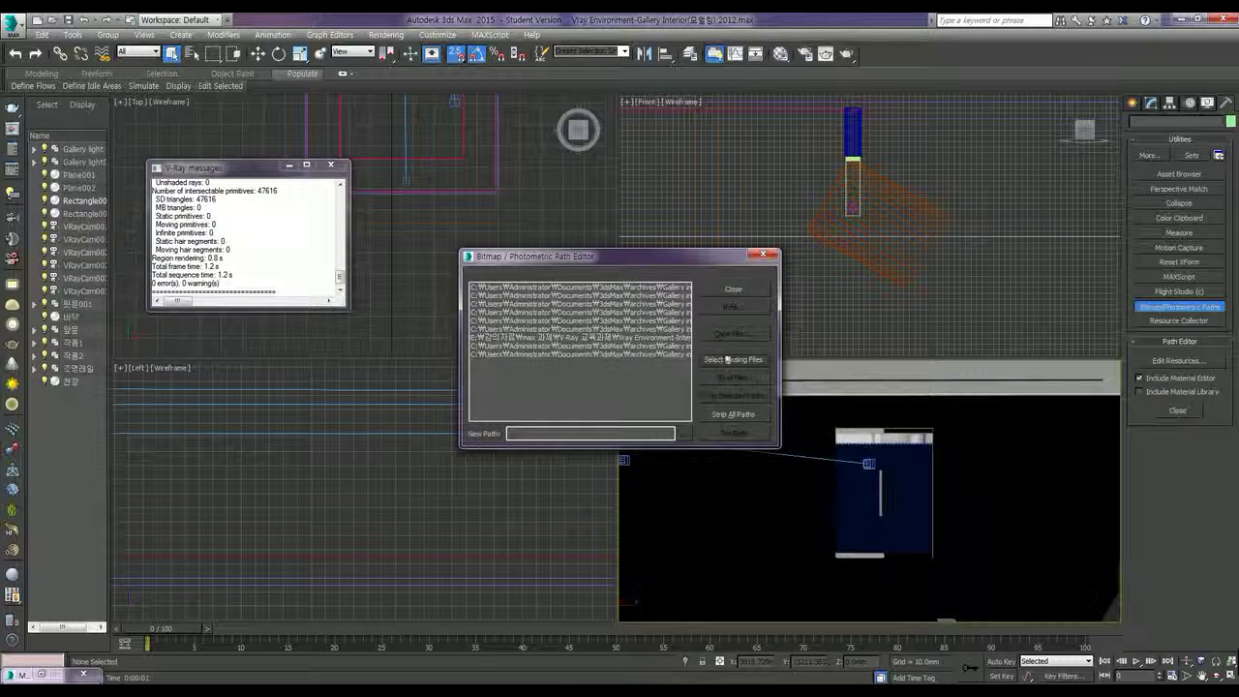
{"action": "left_click", "coordinate": [713, 360]}
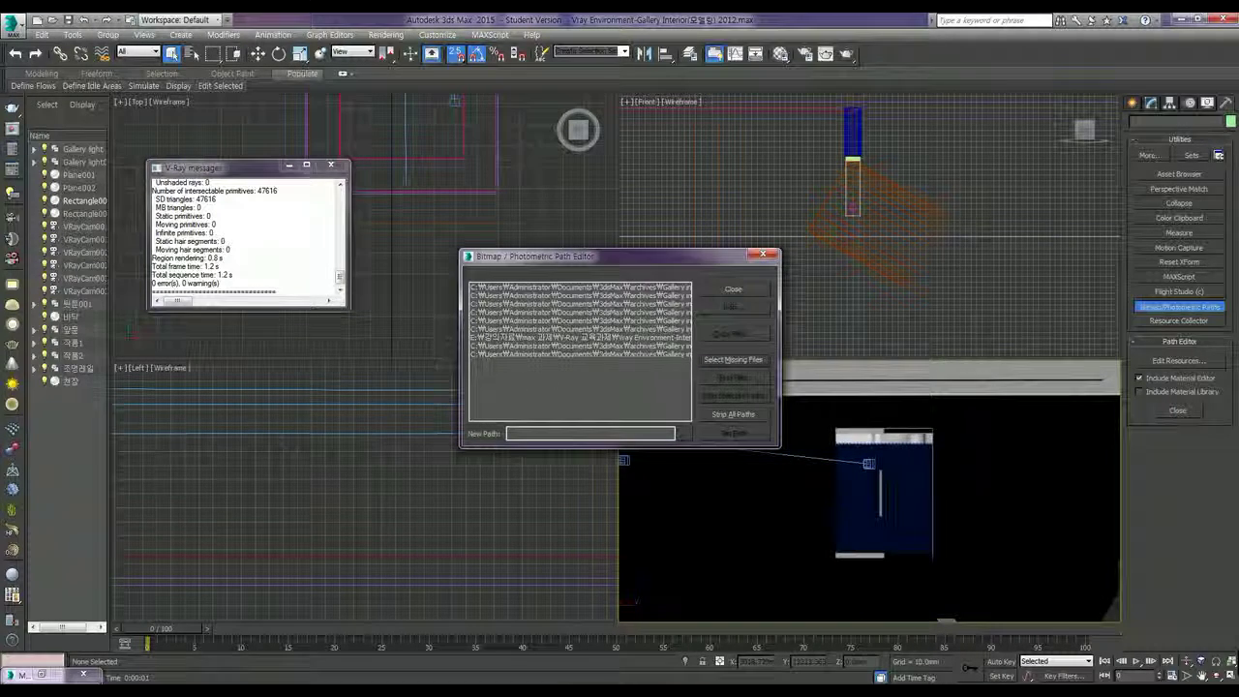
{"action": "left_click", "coordinate": [191, 636]}
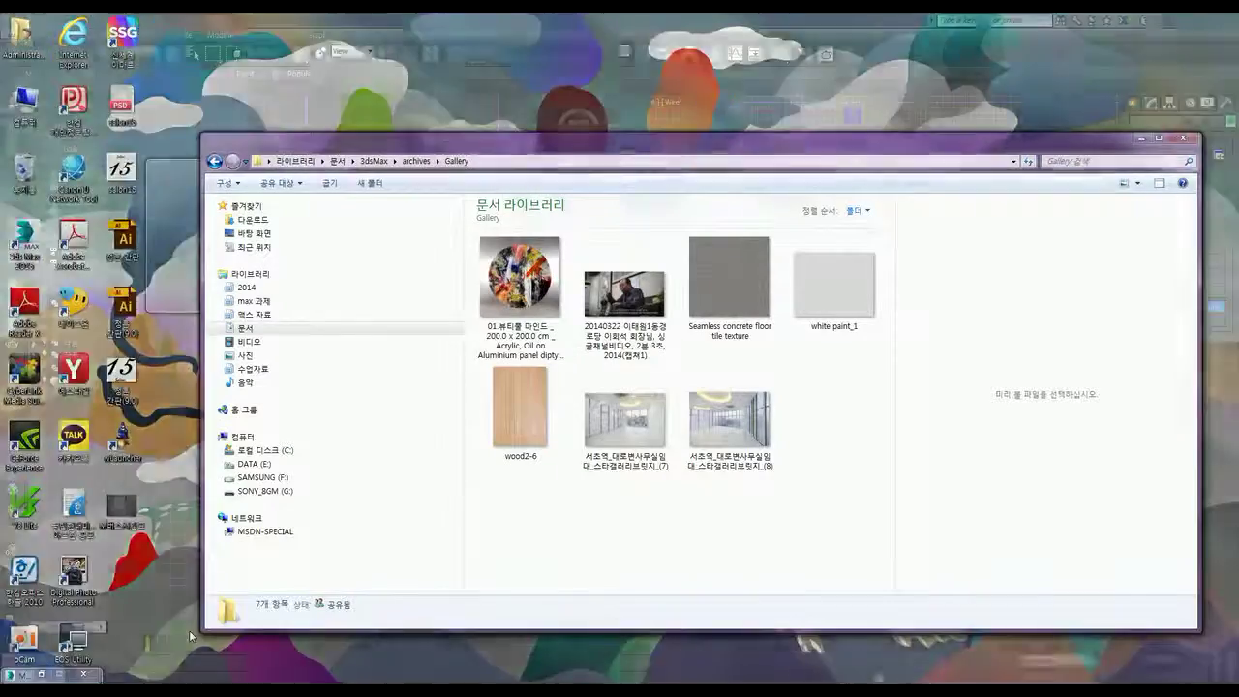
Delete the _(7) gallery photo from archives\Gallery and close the Explorer window
{"action": "left_click_drag", "start_coordinate": [645, 513], "coordinate": [605, 426]}
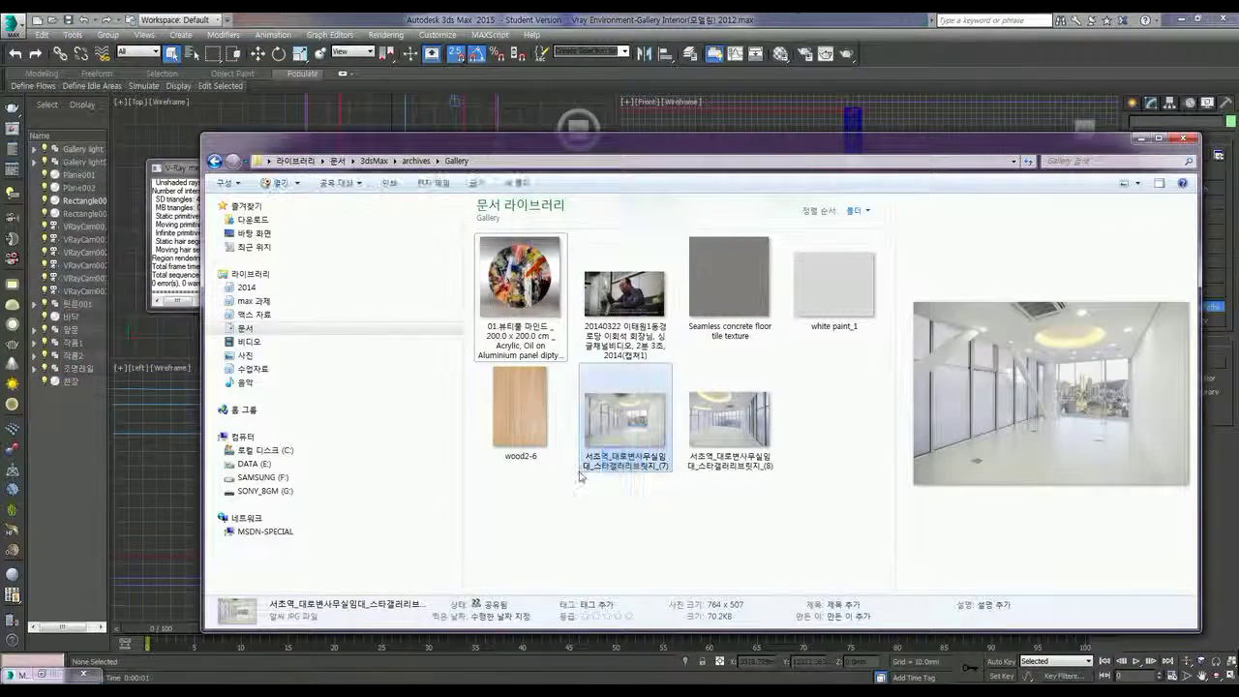
{"action": "key", "text": "Delete"}
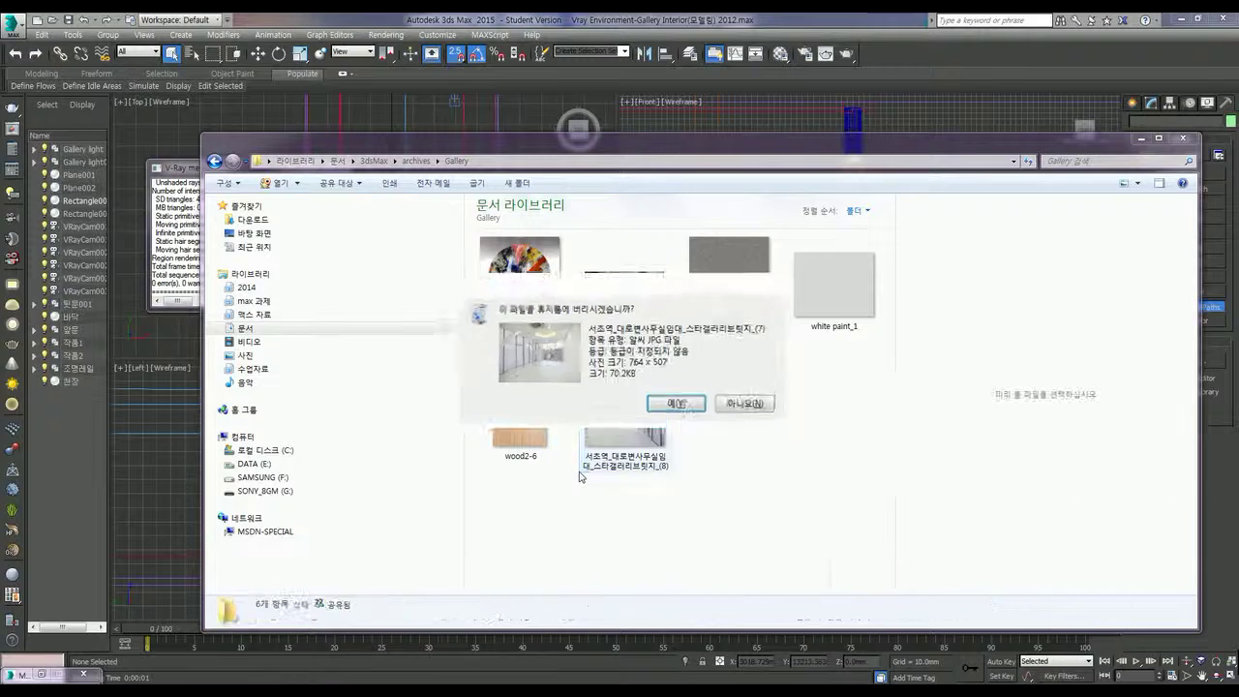
{"action": "key", "text": "Return"}
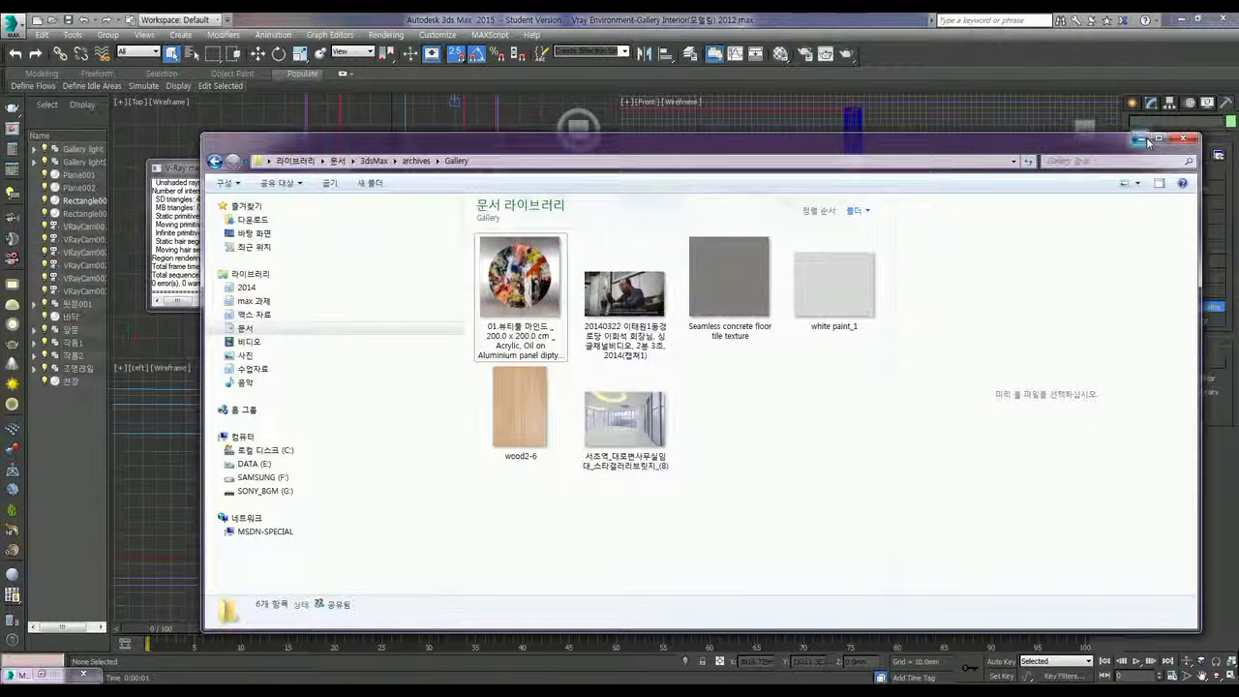
{"action": "left_click", "coordinate": [1182, 137]}
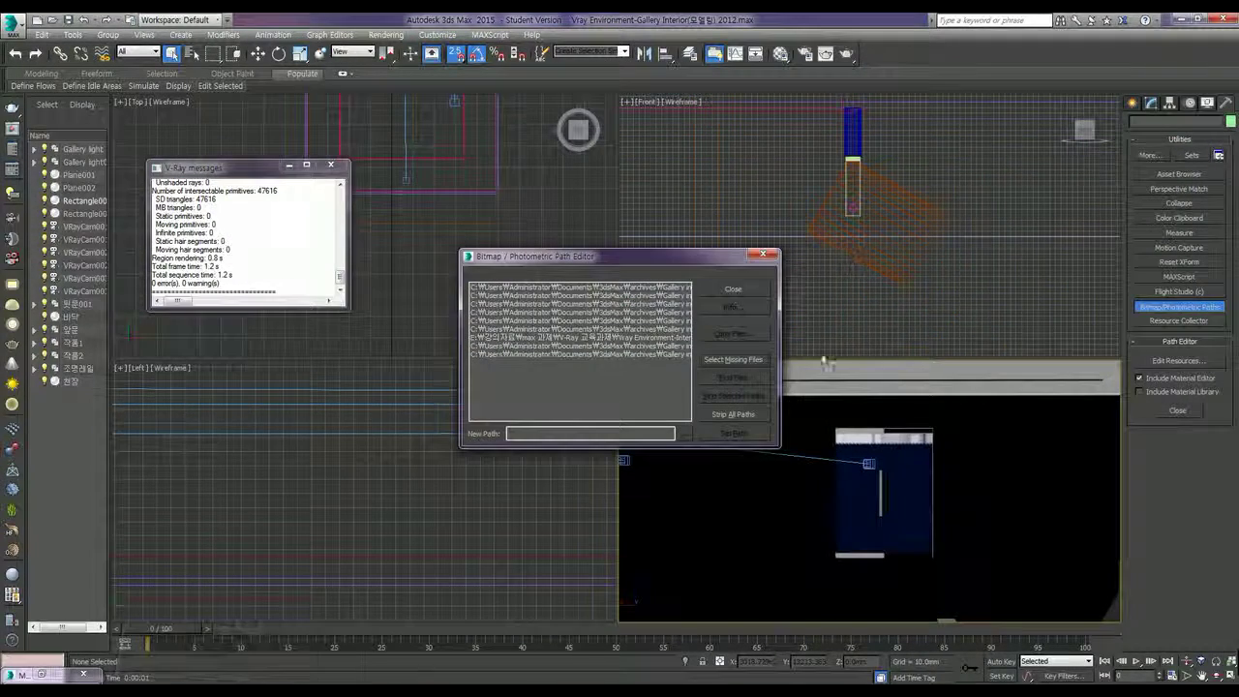
Recheck for missing bitmaps, then close the Path Editor and the Bitmap/Photometric Paths utility
{"action": "left_click", "coordinate": [730, 361]}
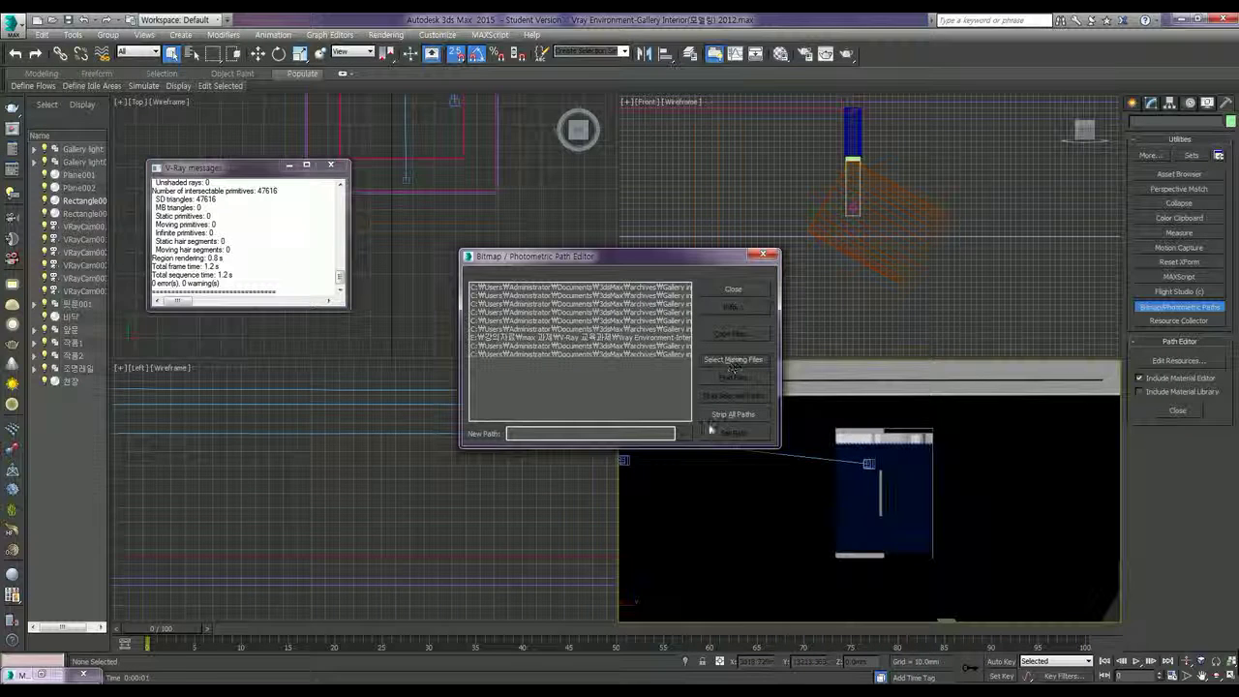
{"action": "left_click", "coordinate": [742, 293]}
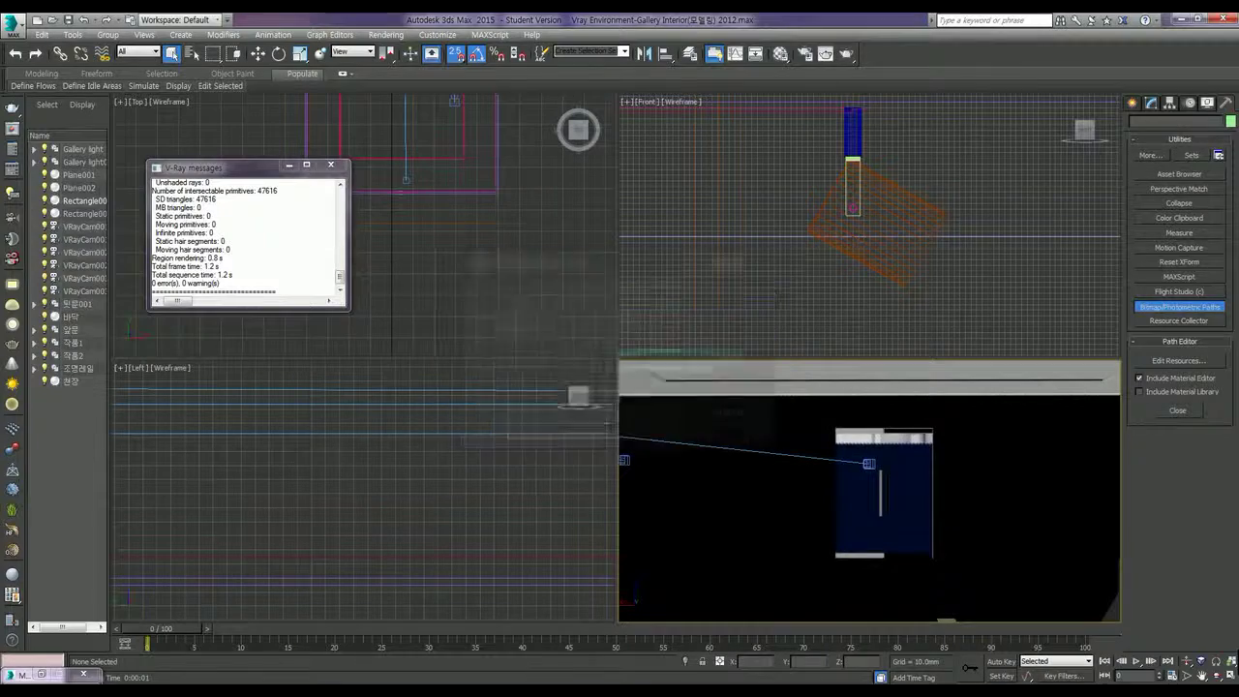
{"action": "left_click", "coordinate": [1179, 361]}
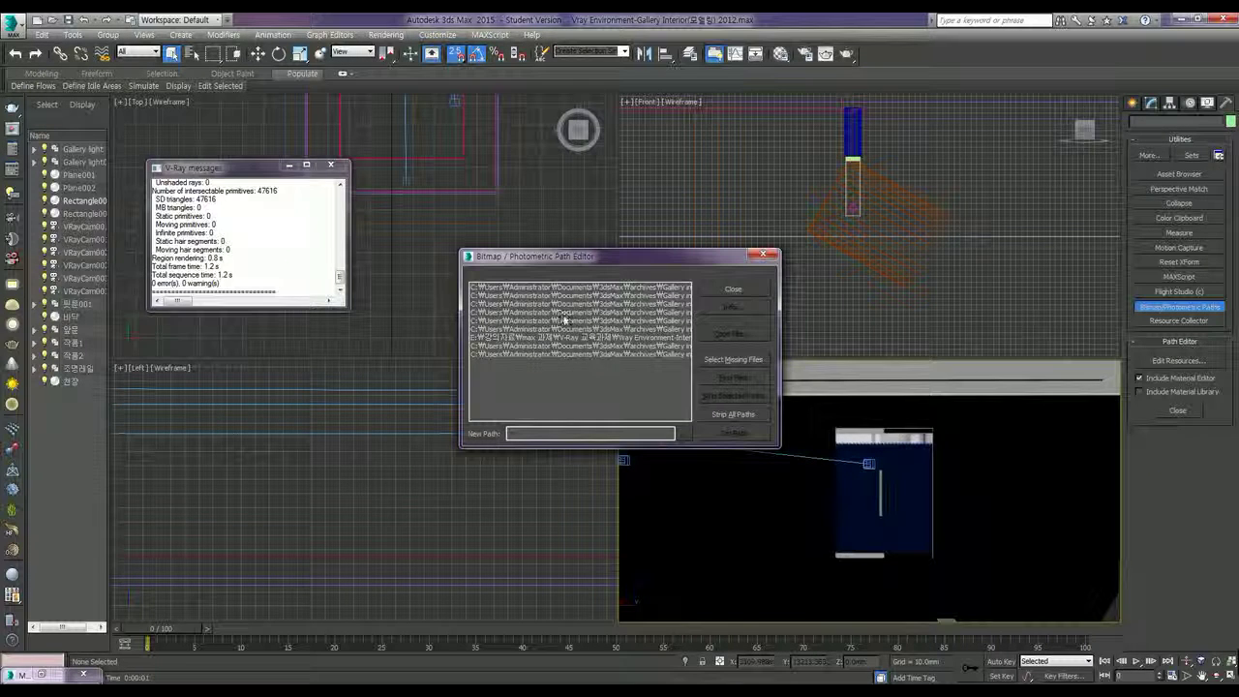
{"action": "left_click", "coordinate": [733, 293]}
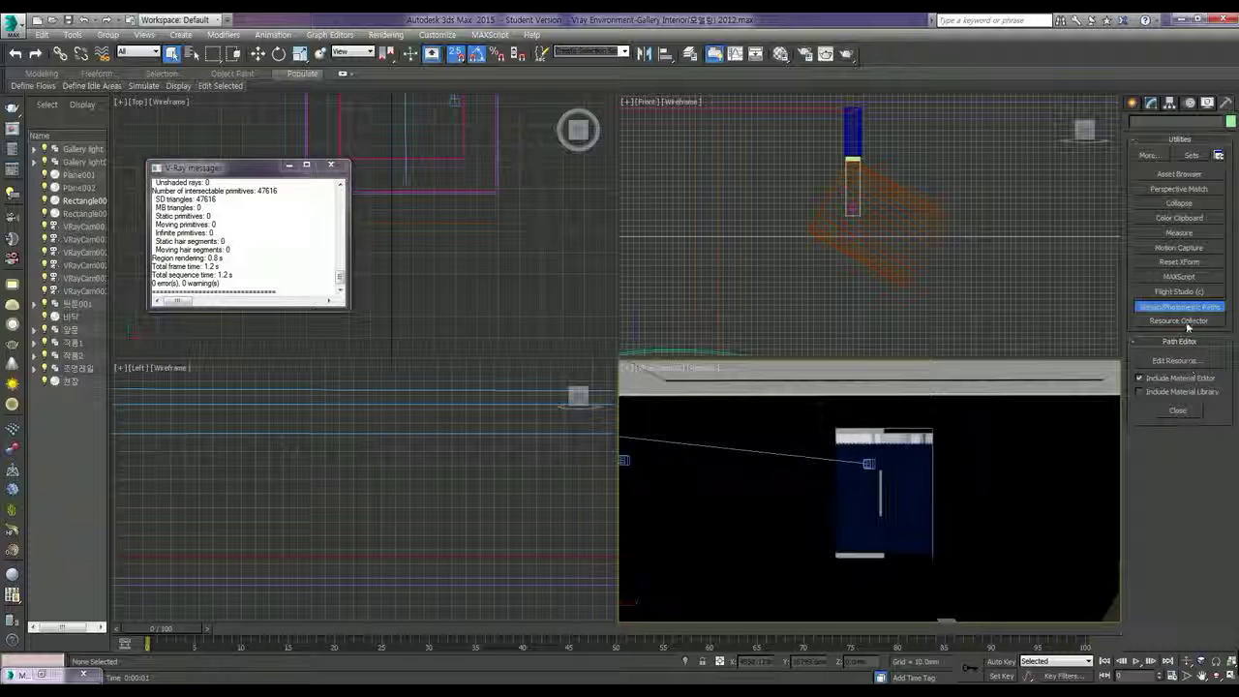
{"action": "left_click", "coordinate": [1183, 307]}
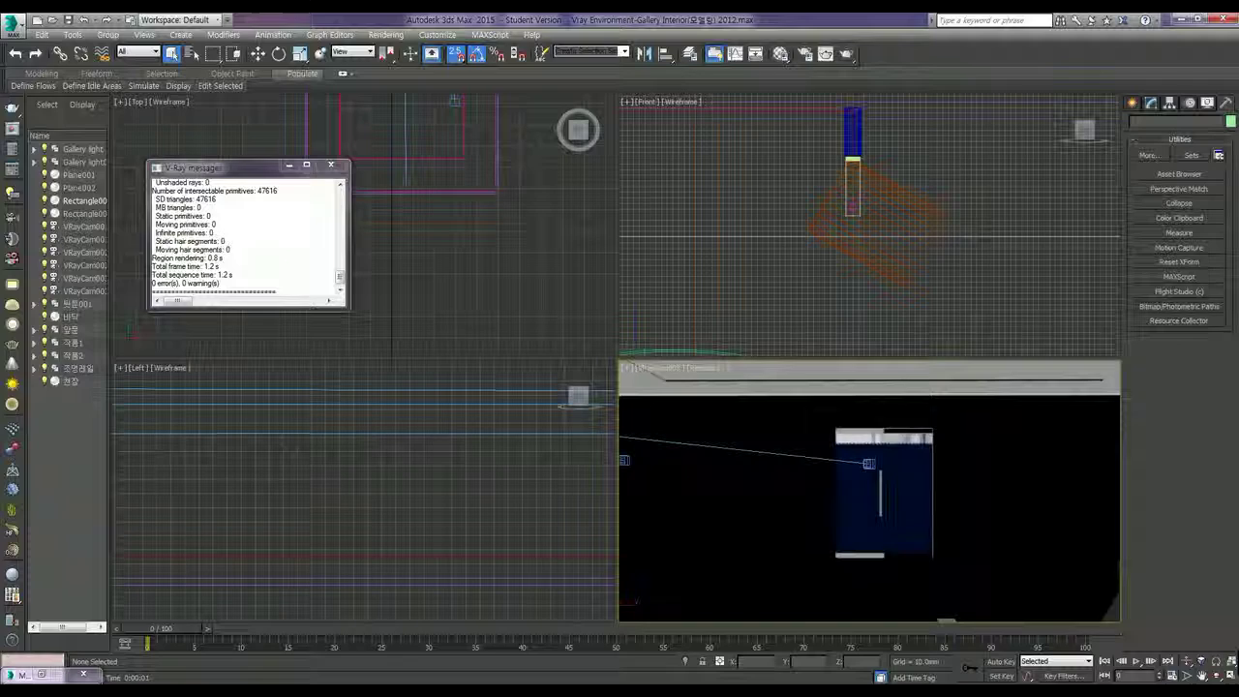
{"action": "left_click", "coordinate": [11, 28]}
{"action": "mouse_move", "coordinate": [44, 167]}
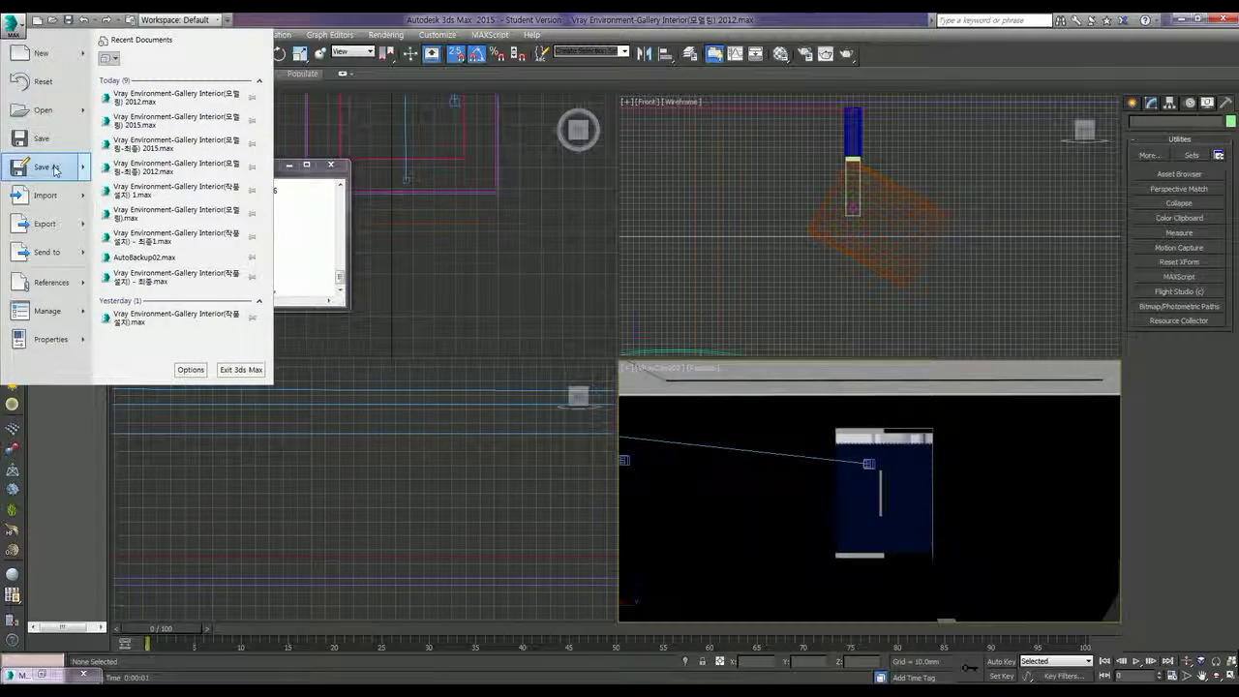
Save the scene as a 3ds Max 2012 file into Documents\3dsMax\archives\Gallery
{"action": "left_click", "coordinate": [136, 73]}
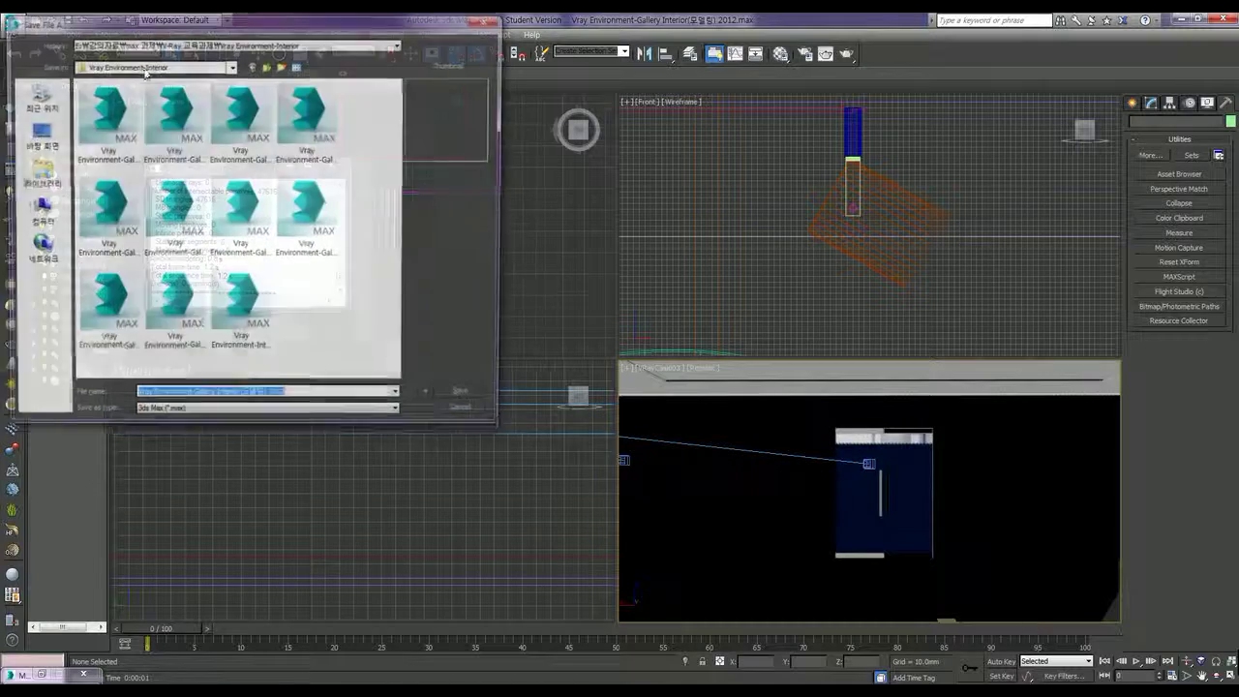
{"action": "left_click", "coordinate": [60, 172]}
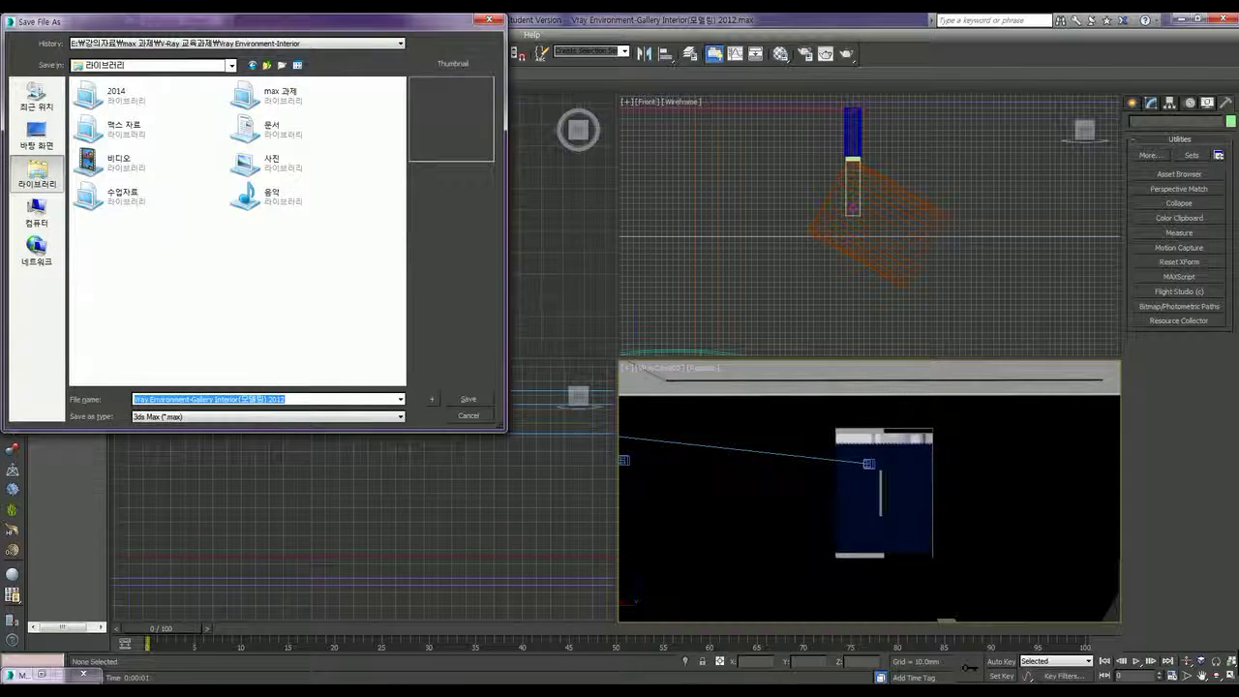
{"action": "double_click", "coordinate": [263, 136]}
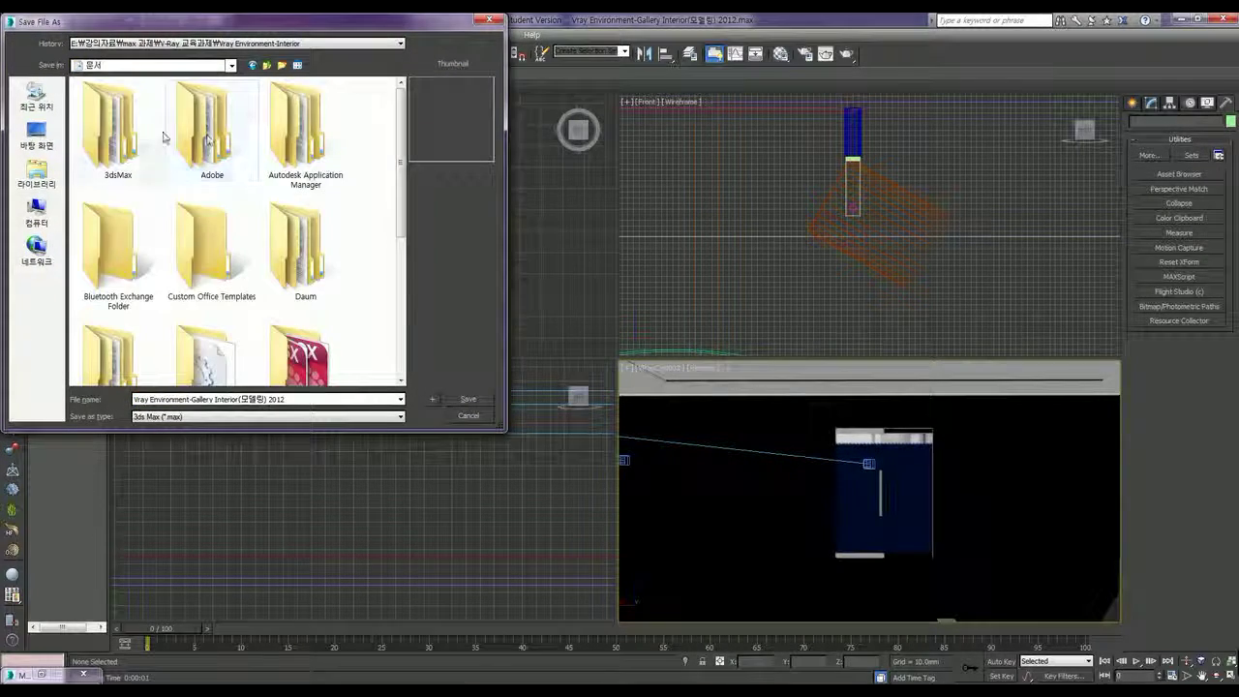
{"action": "double_click", "coordinate": [126, 129]}
{"action": "double_click", "coordinate": [130, 131]}
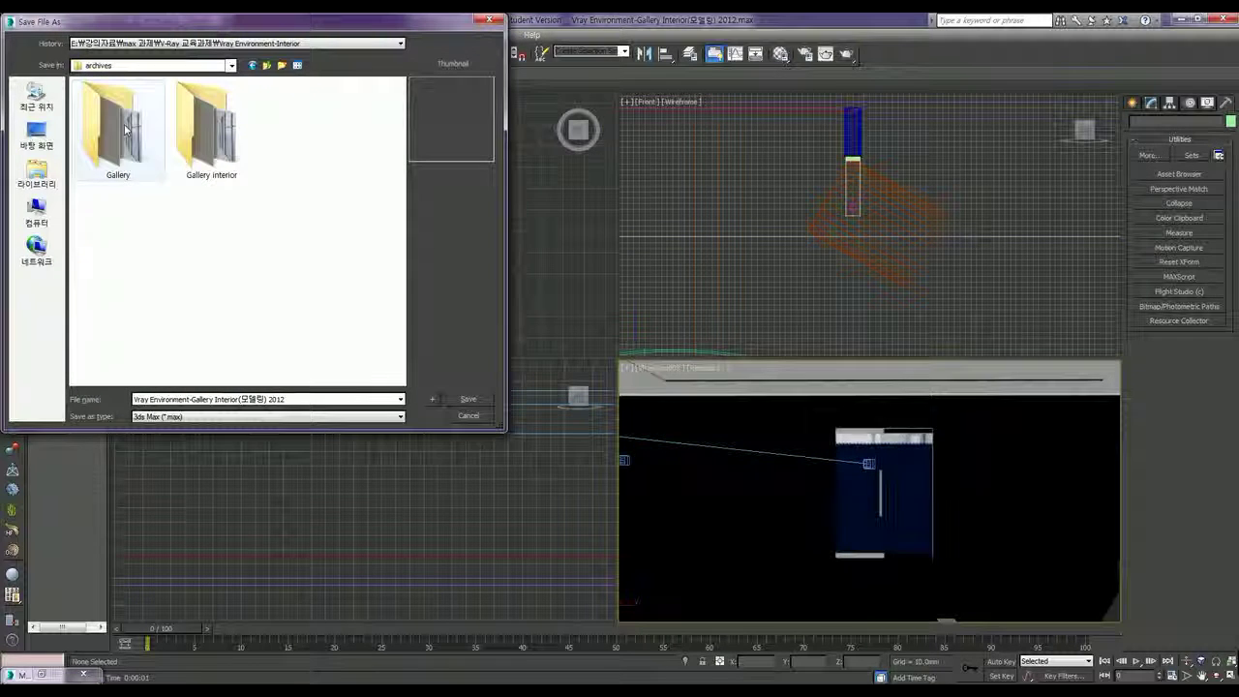
{"action": "double_click", "coordinate": [116, 145]}
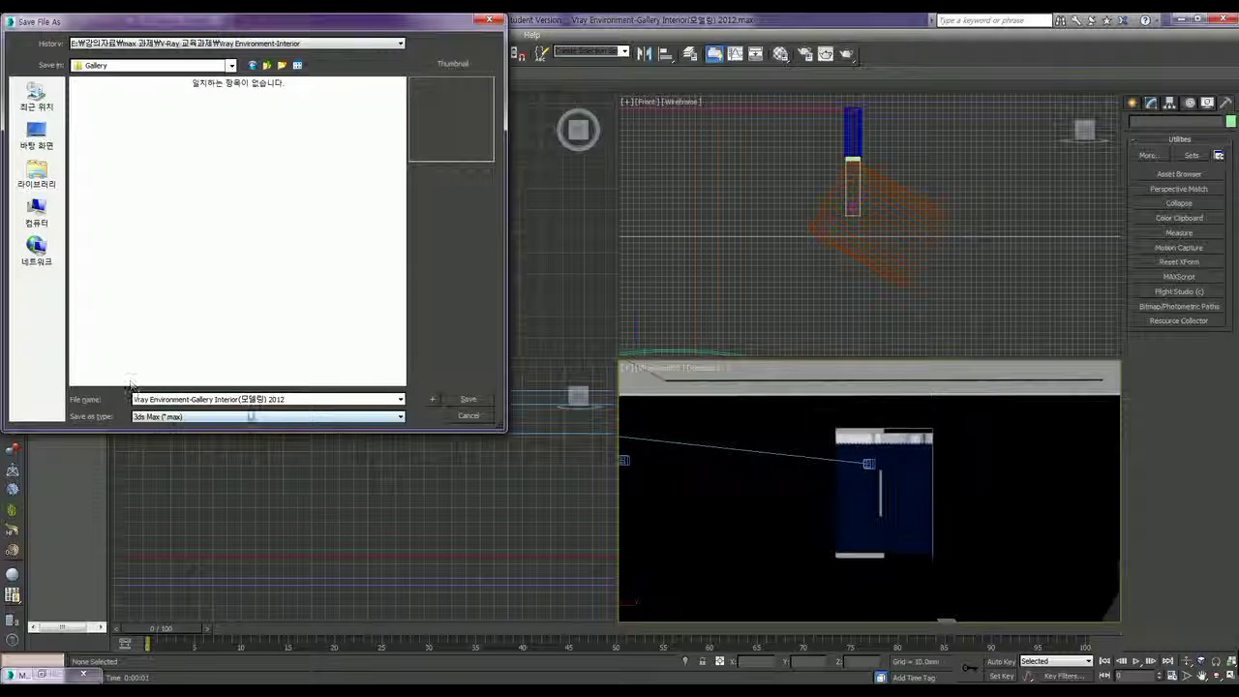
{"action": "left_click", "coordinate": [174, 419]}
{"action": "left_click", "coordinate": [178, 442]}
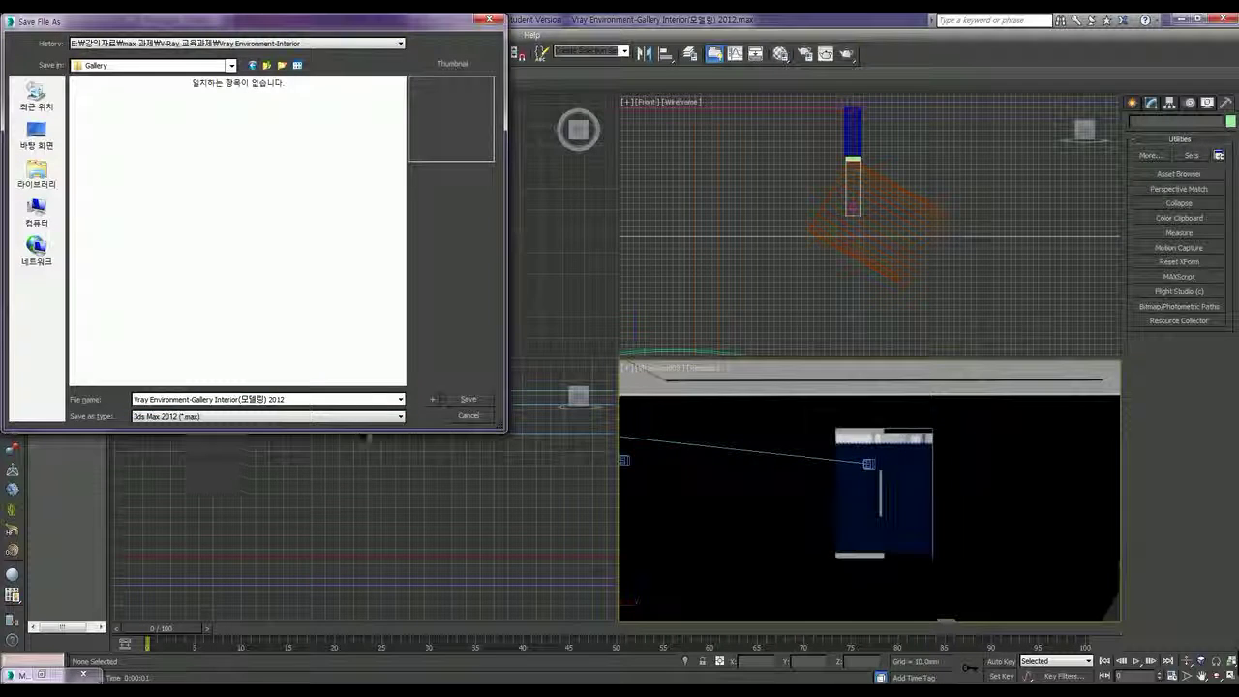
{"action": "left_click", "coordinate": [470, 399]}
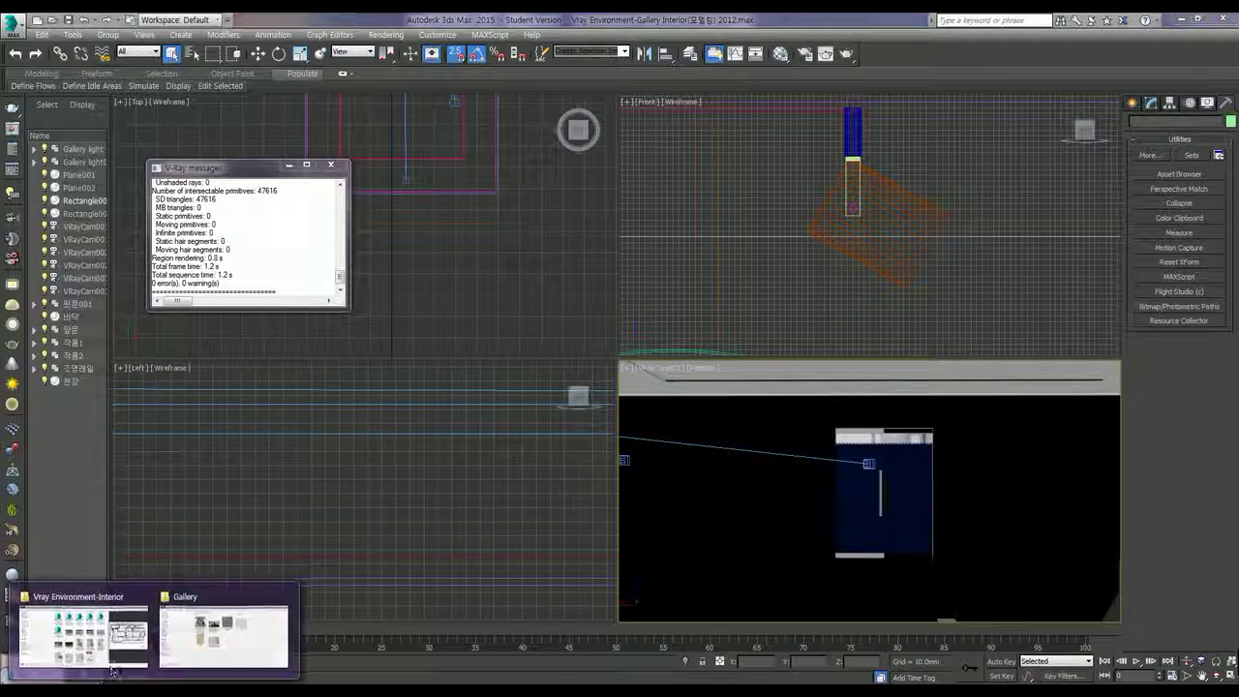
Compress the Gallery folder into Gallery.zip from the archives folder, then close Explorer
{"action": "left_click", "coordinate": [245, 639]}
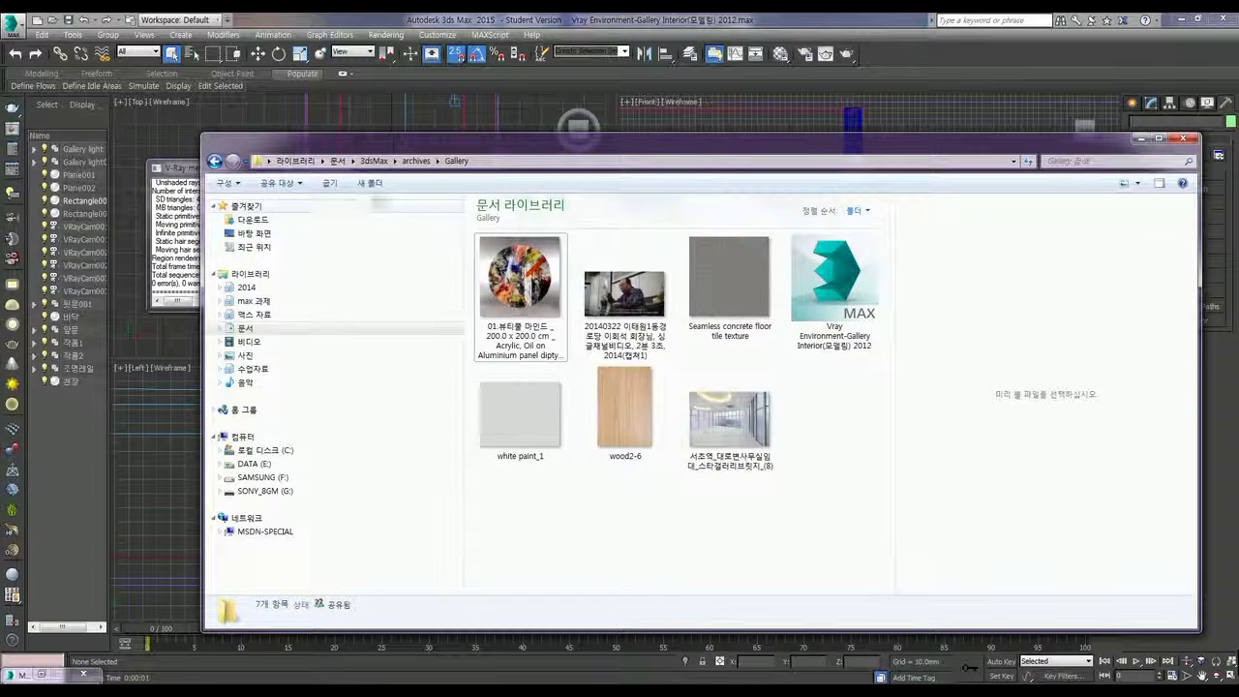
{"action": "left_click", "coordinate": [416, 161]}
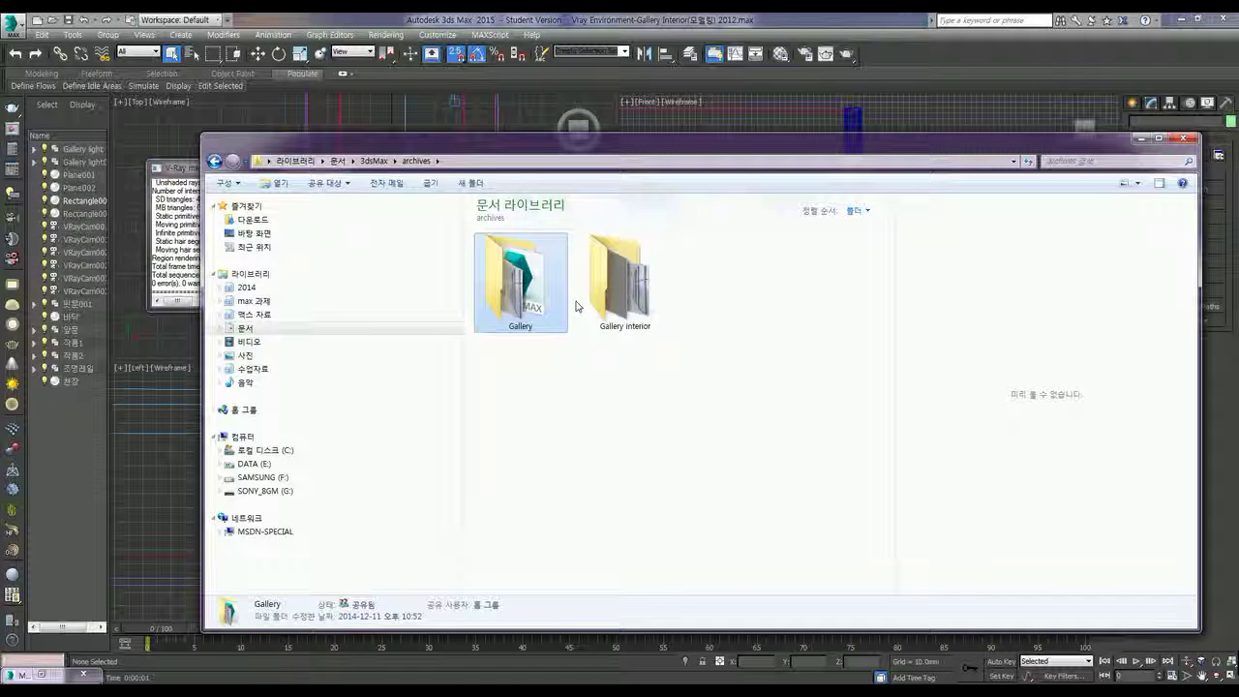
{"action": "right_click", "coordinate": [540, 301]}
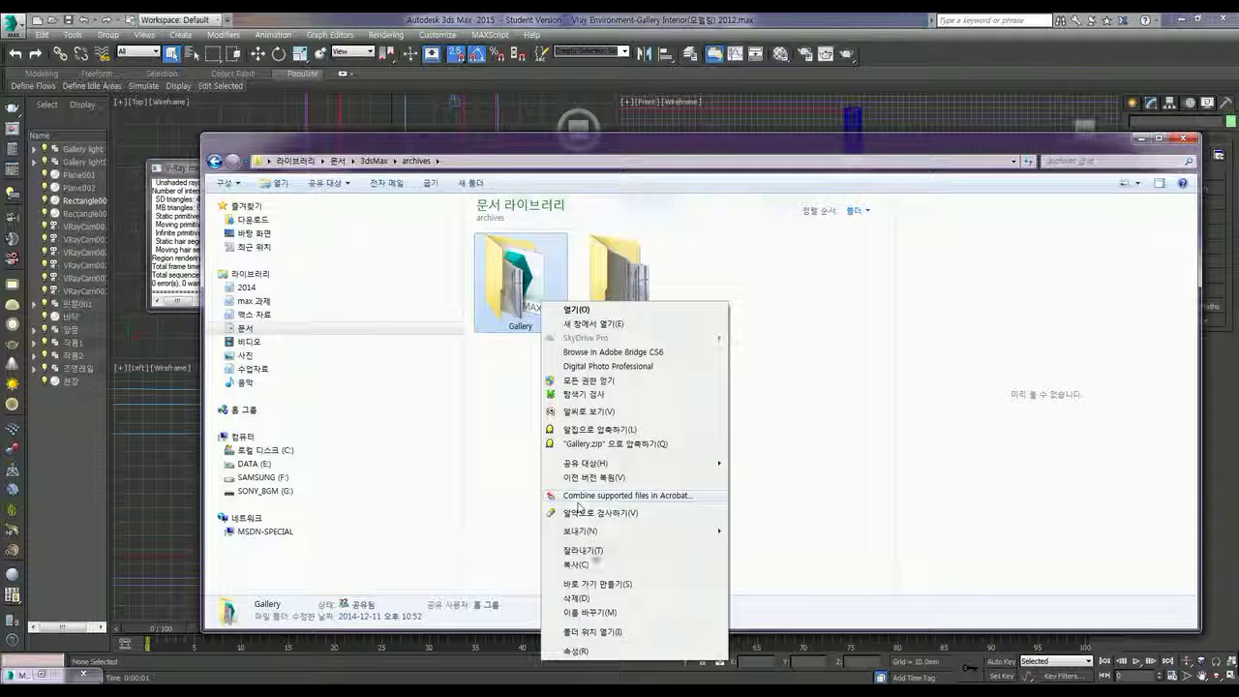
{"action": "left_click", "coordinate": [595, 445]}
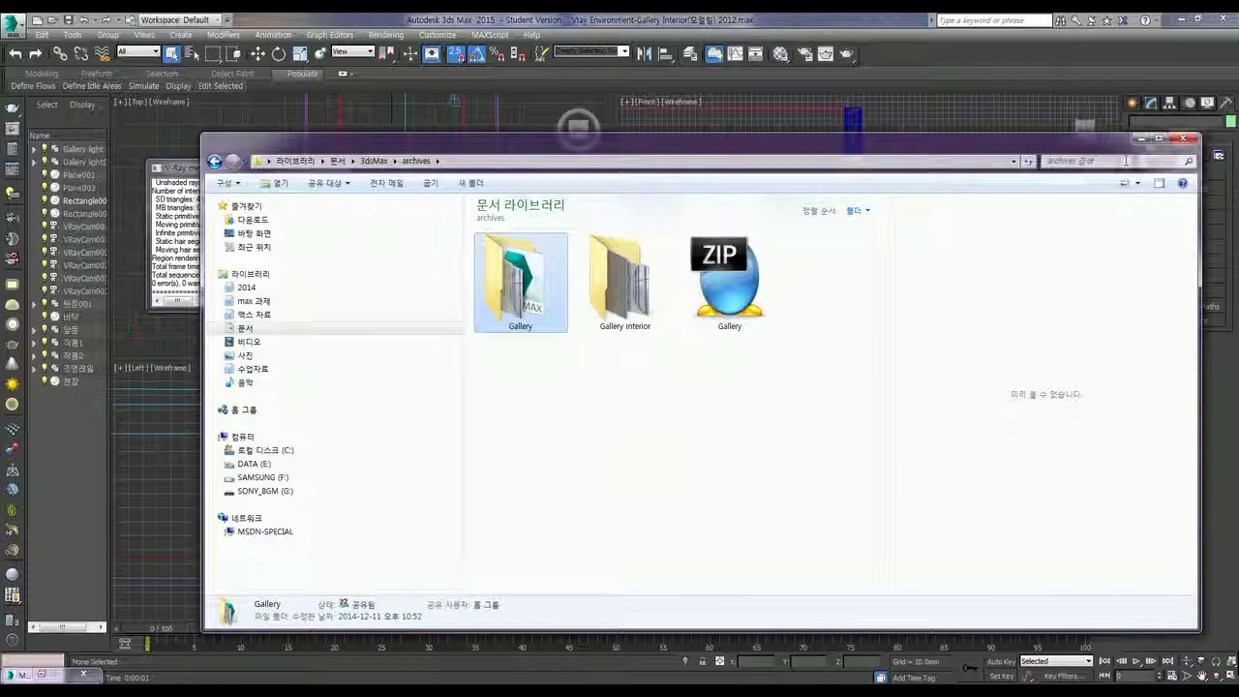
{"action": "left_click", "coordinate": [1183, 139]}
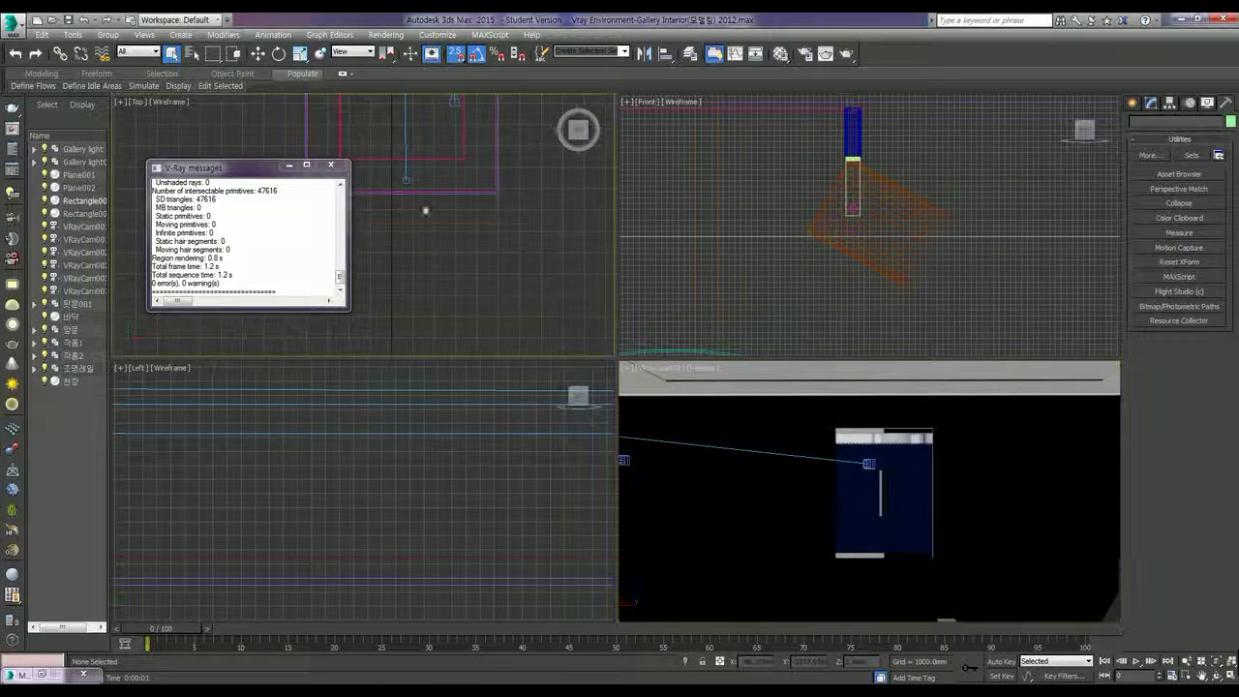
Dismiss the V-Ray messages log so the four gallery scene viewports are visible again
{"action": "left_click", "coordinate": [446, 319]}
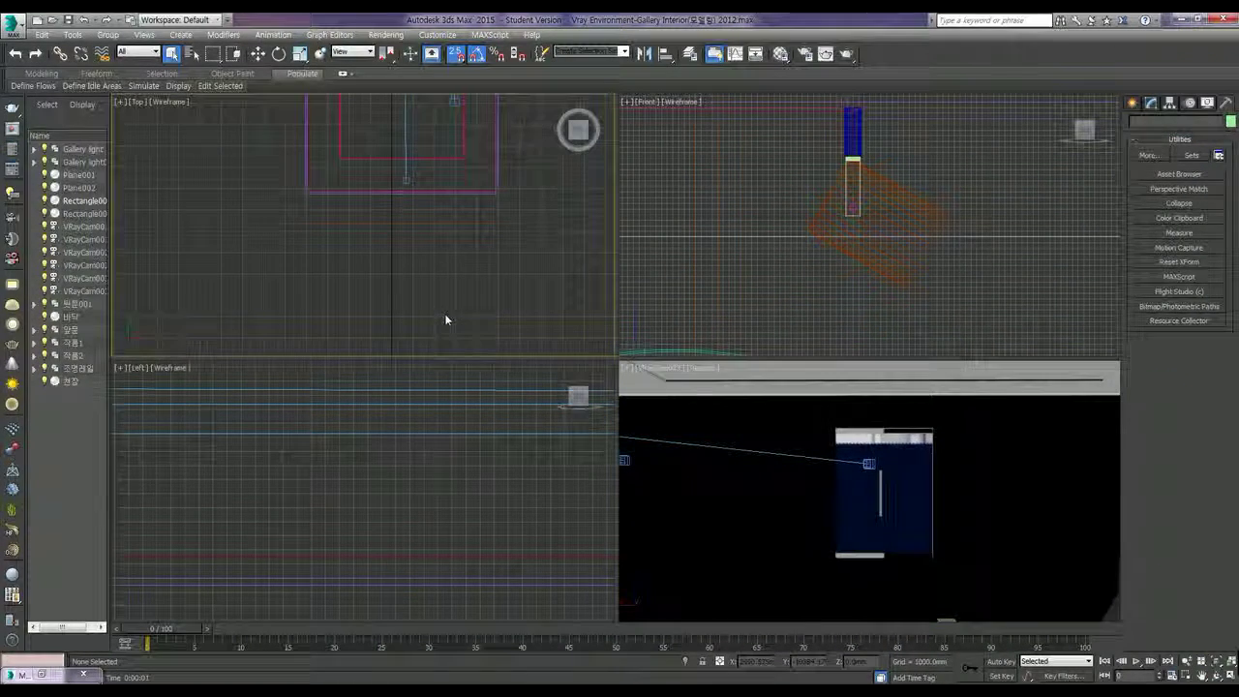